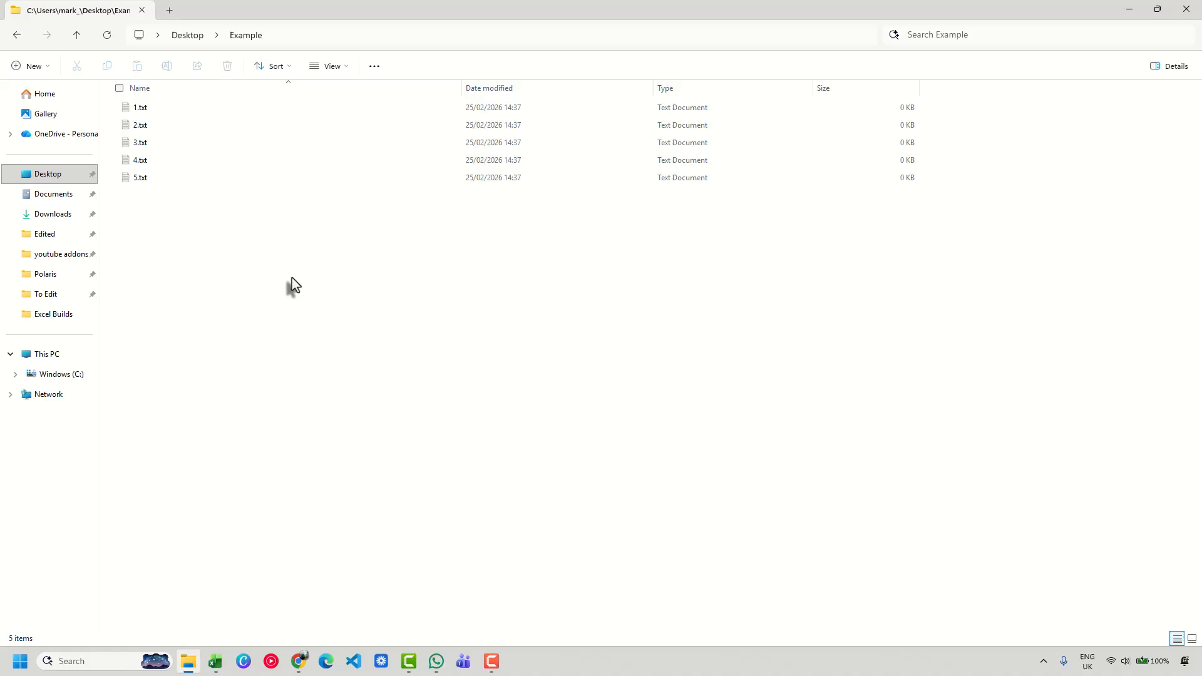
# - Copy the full paths of all five text files in the Example folder
pyautogui.hotkey('ctrl', 'a')
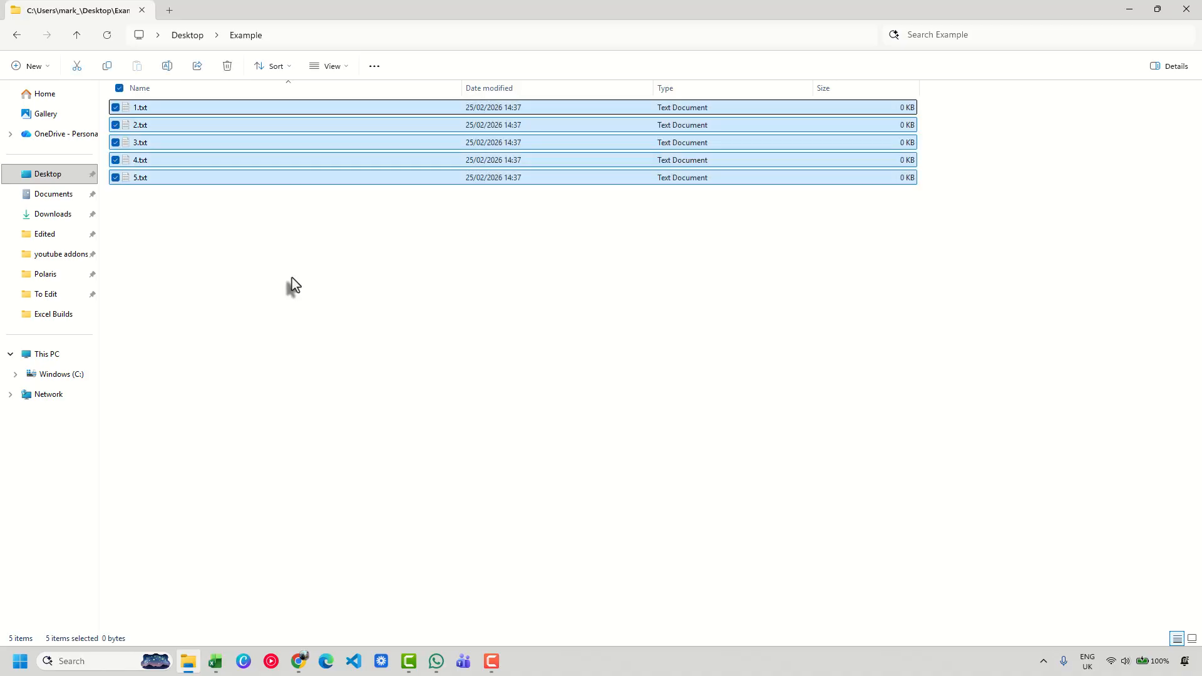
pyautogui.click(292, 285)
pyautogui.moveTo(287, 268); pyautogui.dragTo(145, 100)
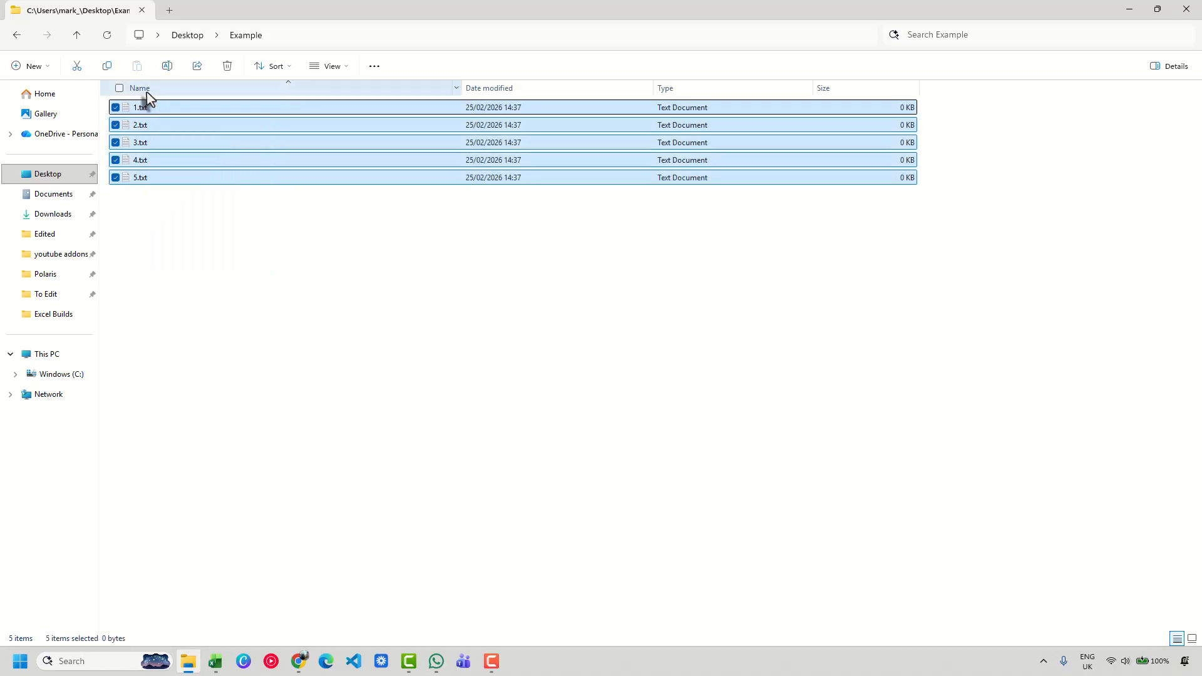
# - In Excel, paste the copied file paths starting at cell A1 and widen column A to fit them
pyautogui.click(215, 663)
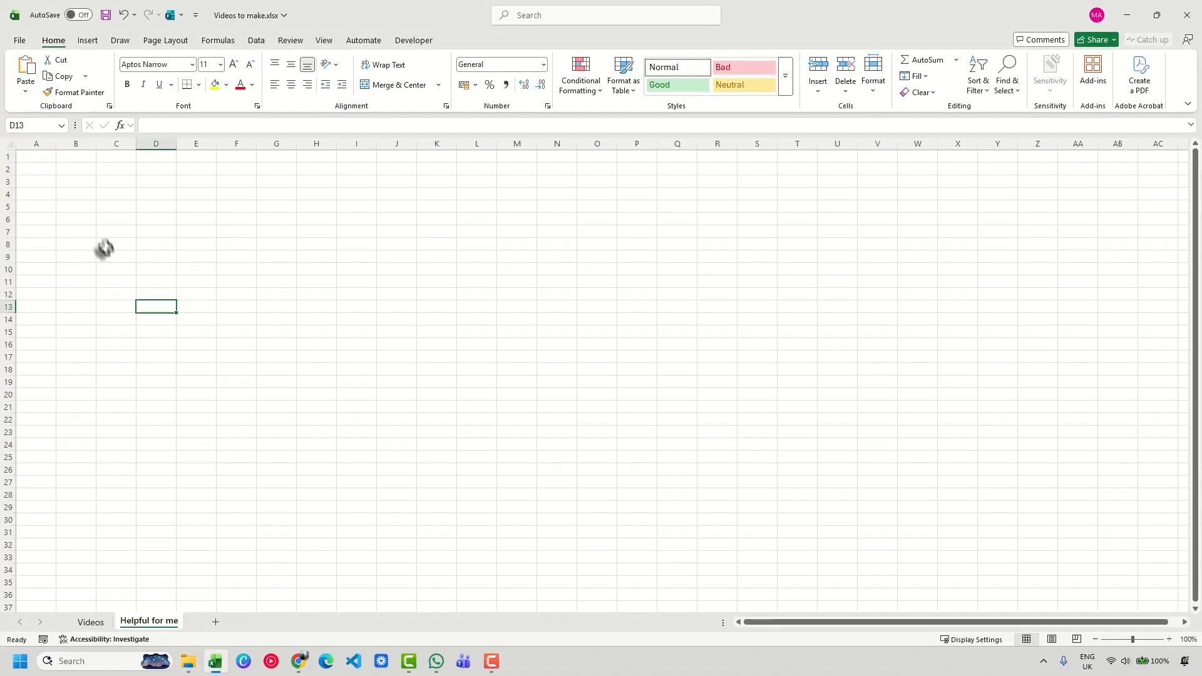
pyautogui.click(39, 158)
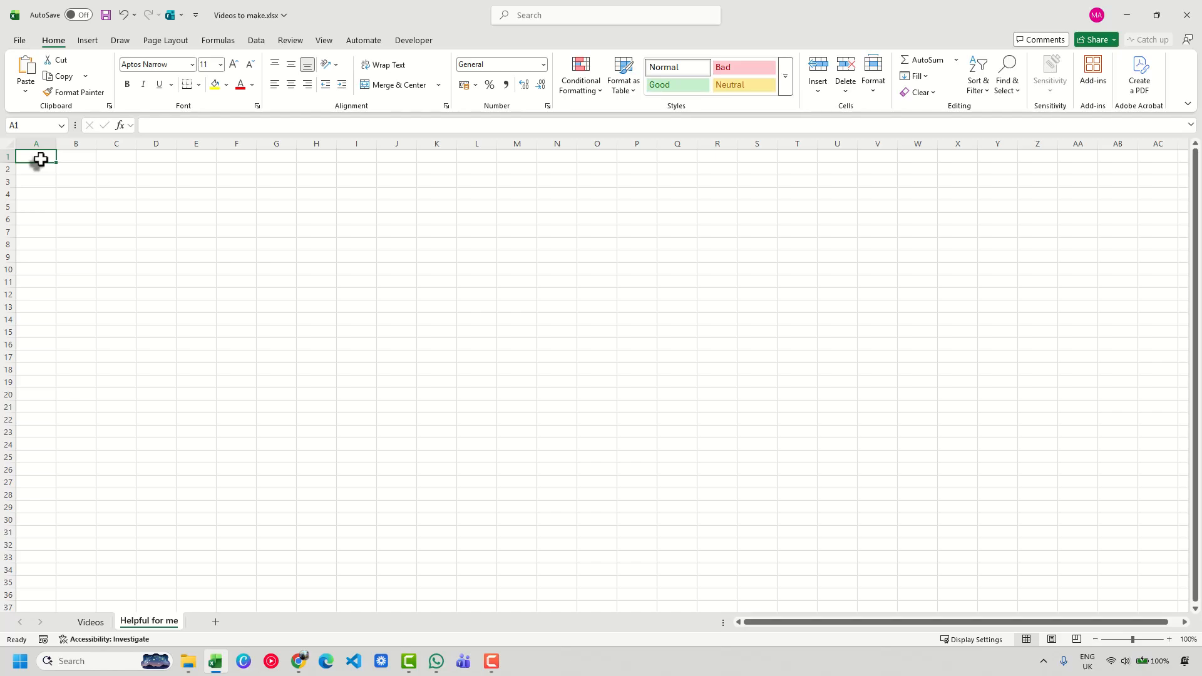
pyautogui.write('C:\\Users\\mark_\\Desktop\\Example\\1.txt C:\\Users\\mark_\\Desktop\\Example\\2.txt C:\\Users\\mark_\\Desktop\\Example\\3.txt C:\\Users\\mark_\\Desktop\\Example\\4.txt C:\\Users\\mark_\\Desktop\\Example\\5.txt')
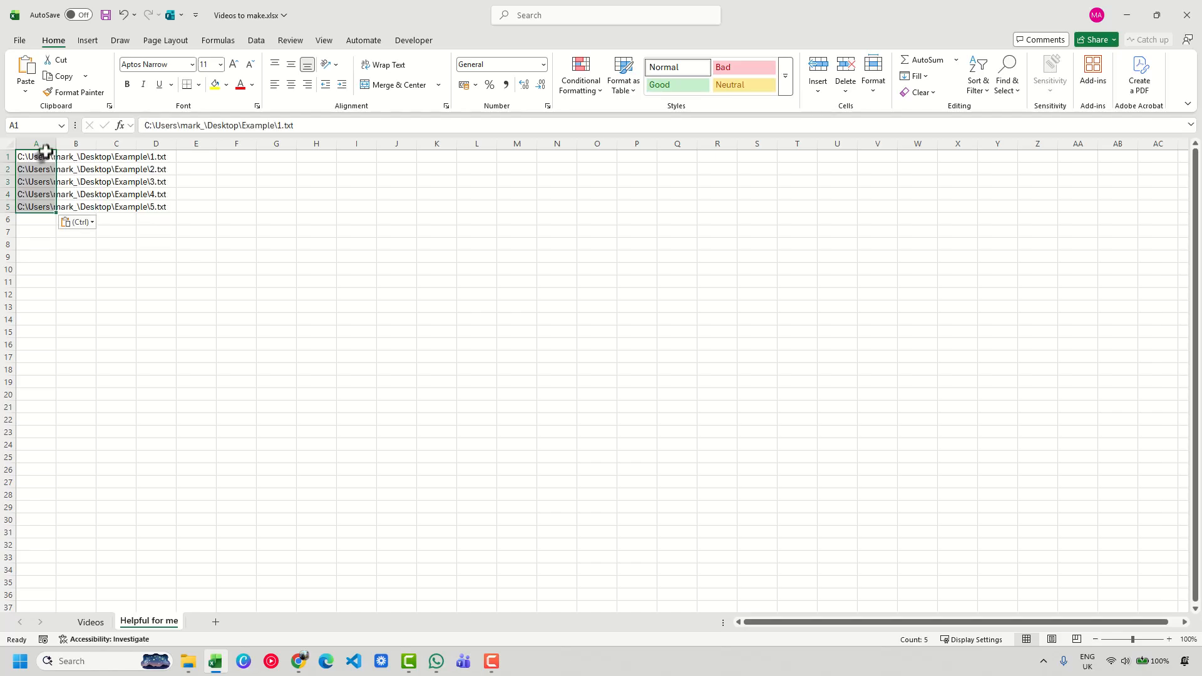
pyautogui.moveTo(56, 143); pyautogui.dragTo(209, 138)
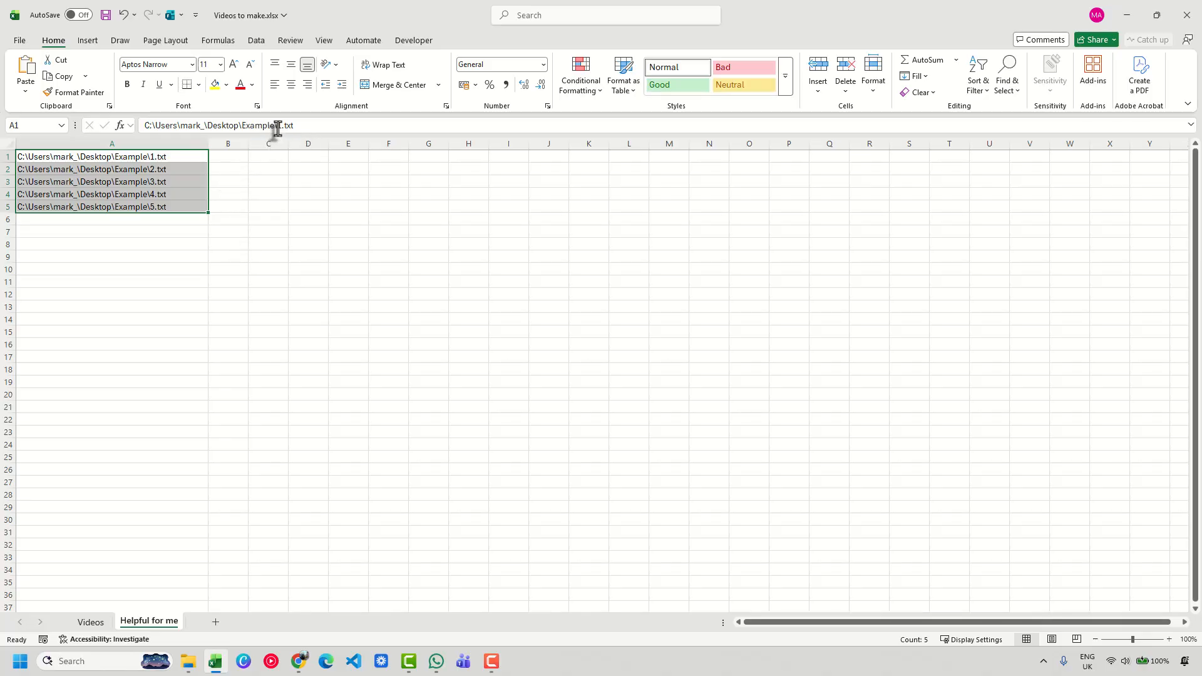
# - Replace the folder path prefix ending in Desktop\Example\ with nothing throughout column A, and undo the replacement
pyautogui.moveTo(277, 126); pyautogui.dragTo(129, 131)
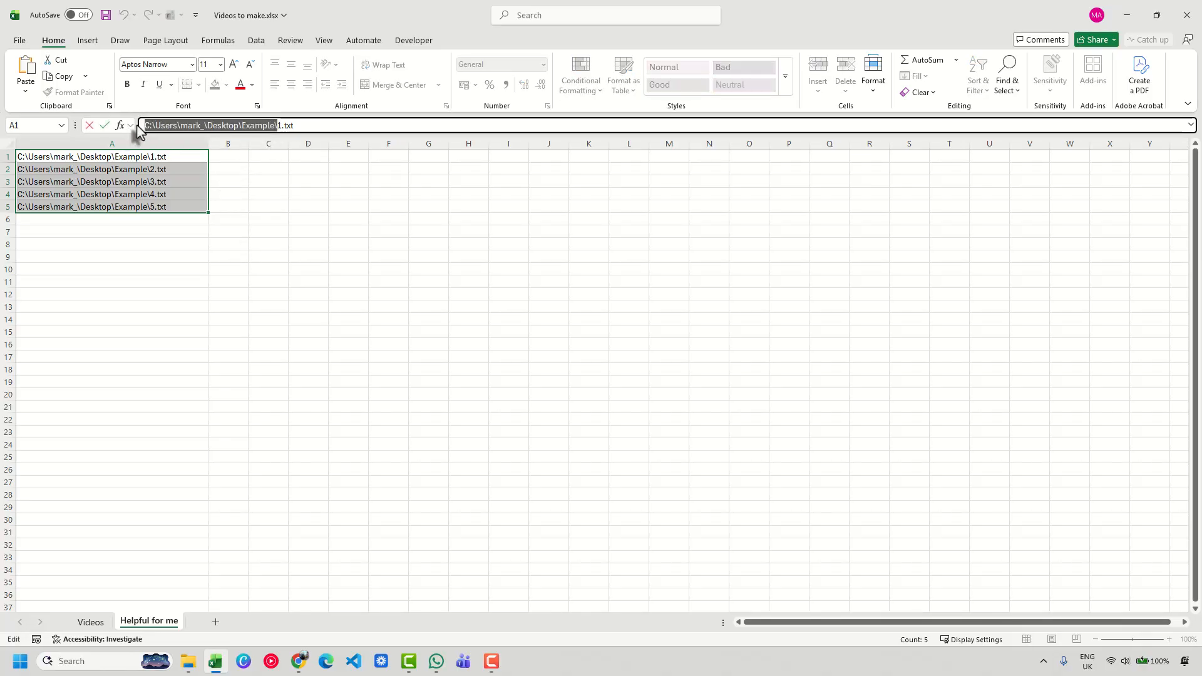
pyautogui.click(123, 143)
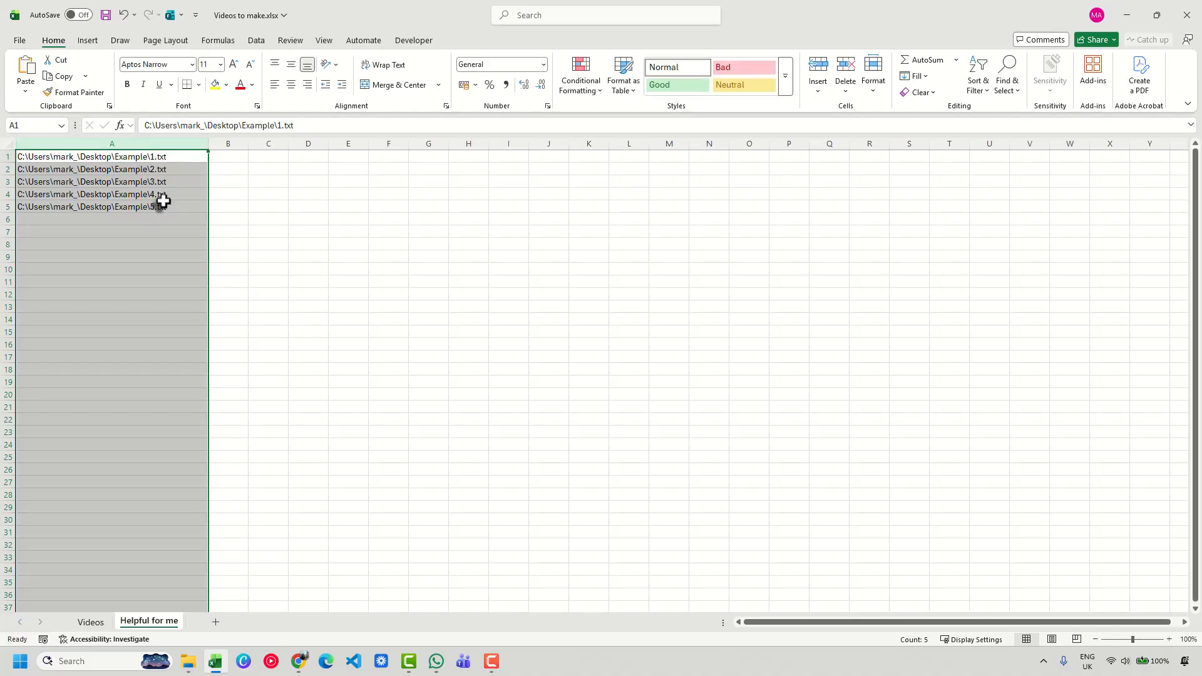
pyautogui.hotkey('ctrl', 'h')
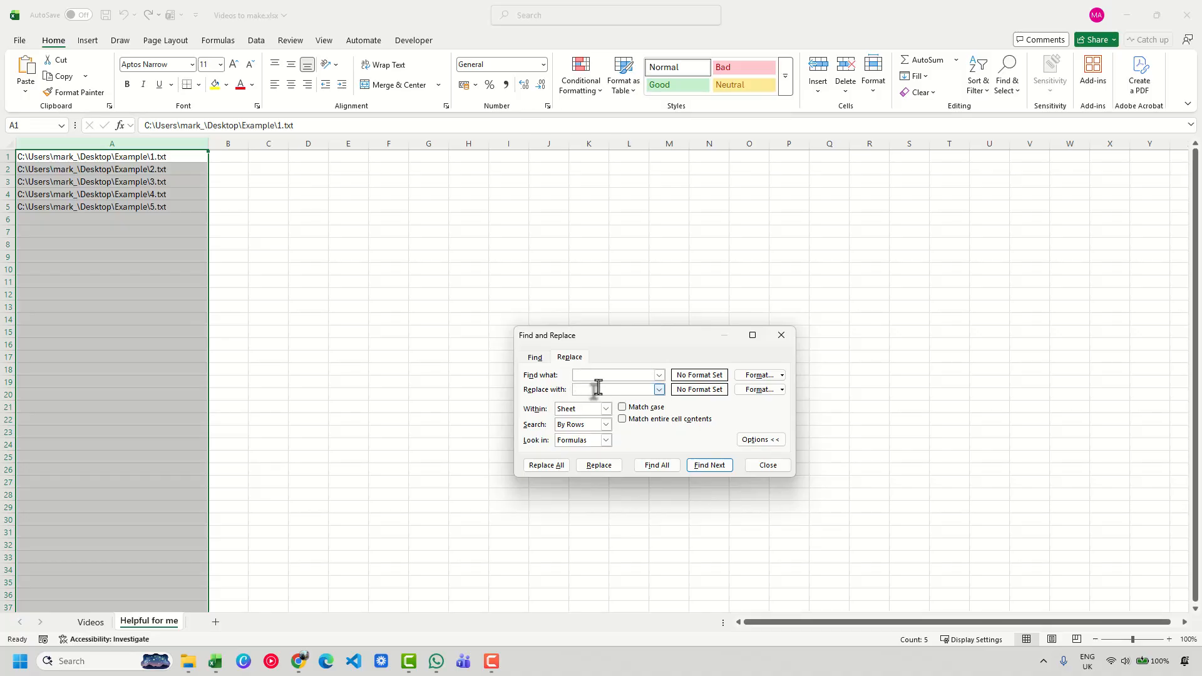
pyautogui.hotkey('ctrl', 'v')
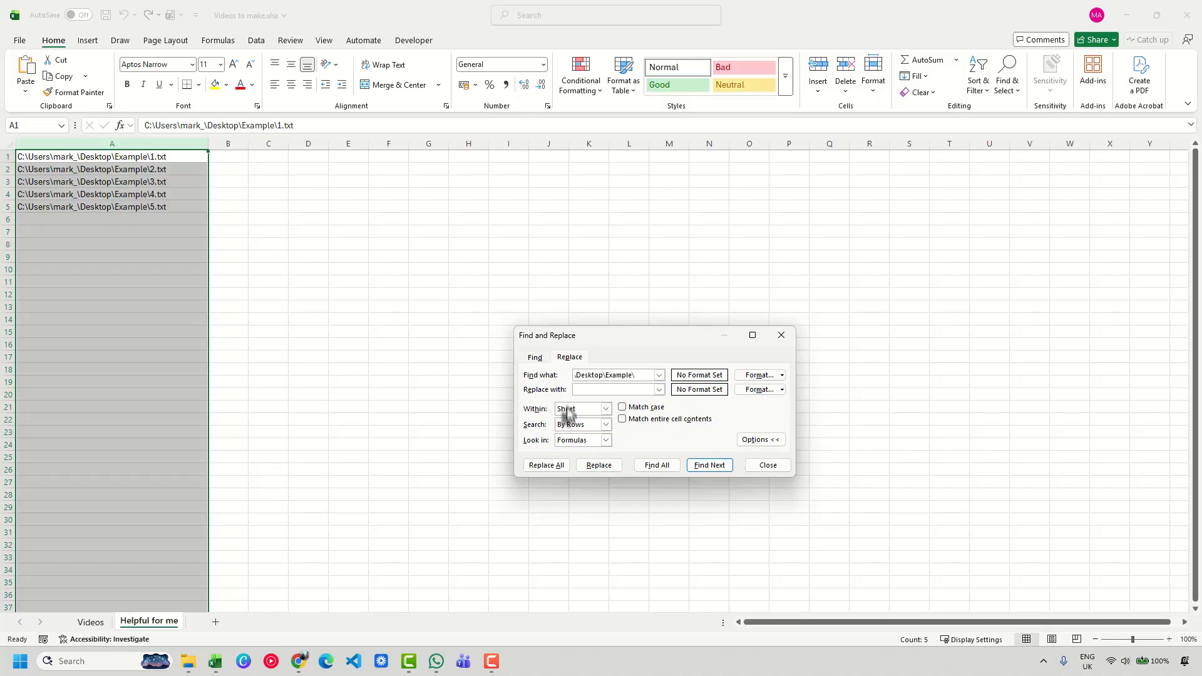
pyautogui.click(546, 465)
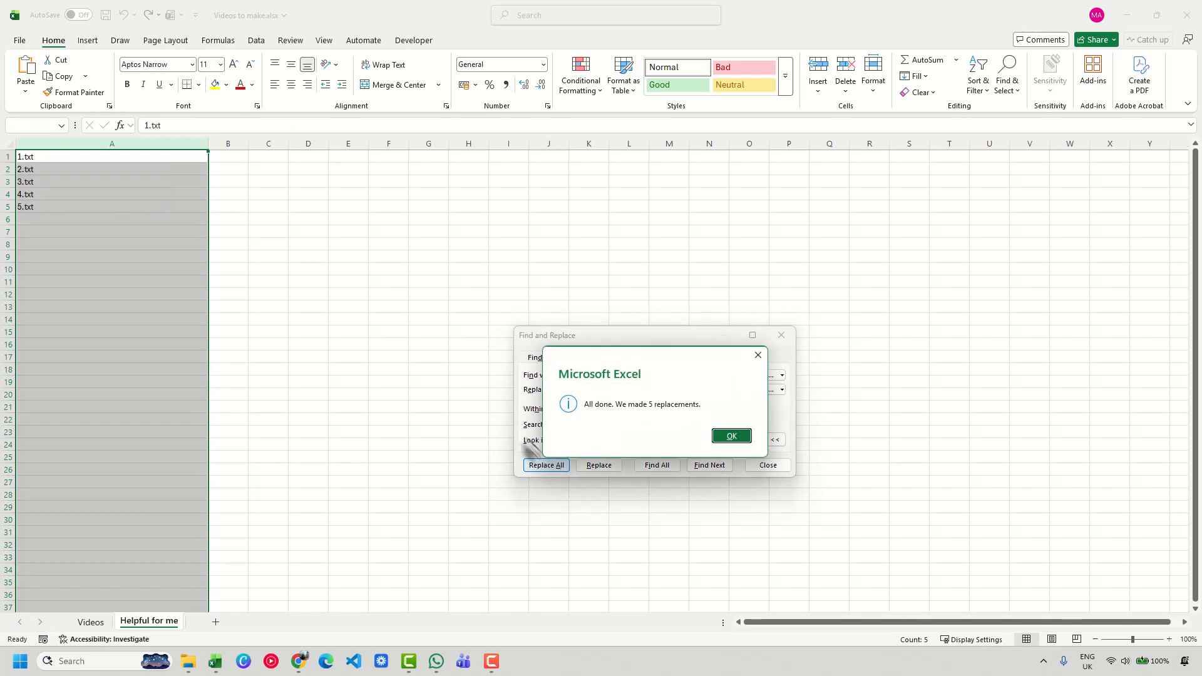
pyautogui.click(730, 441)
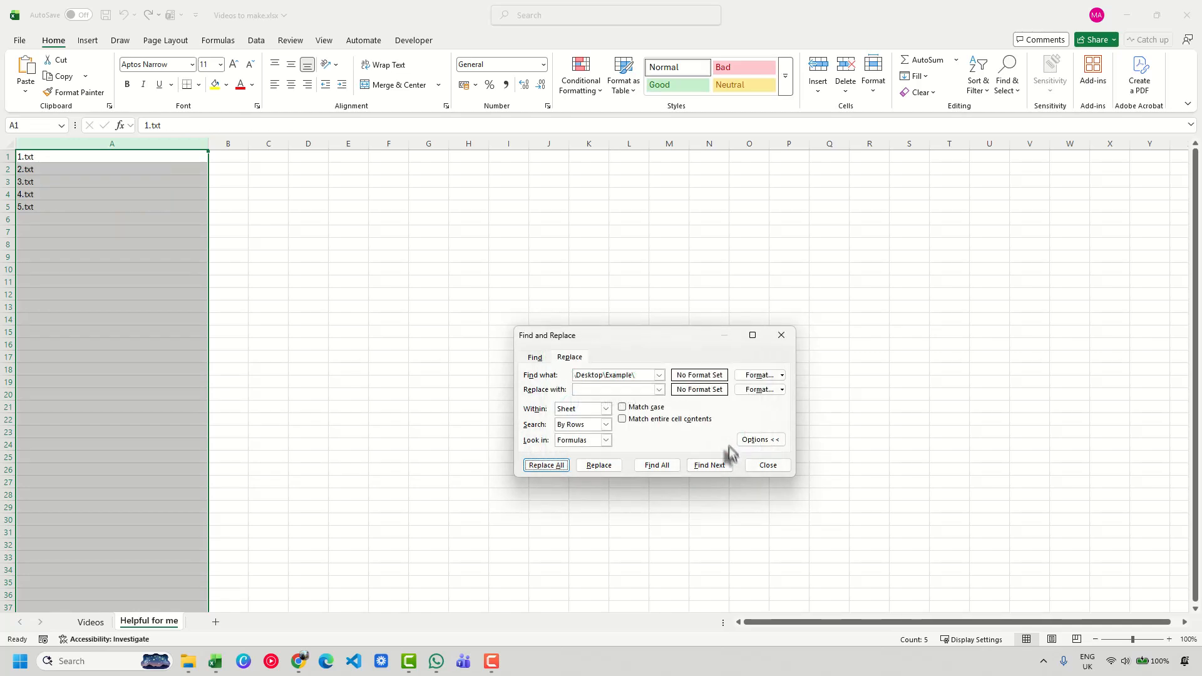
pyautogui.click(767, 465)
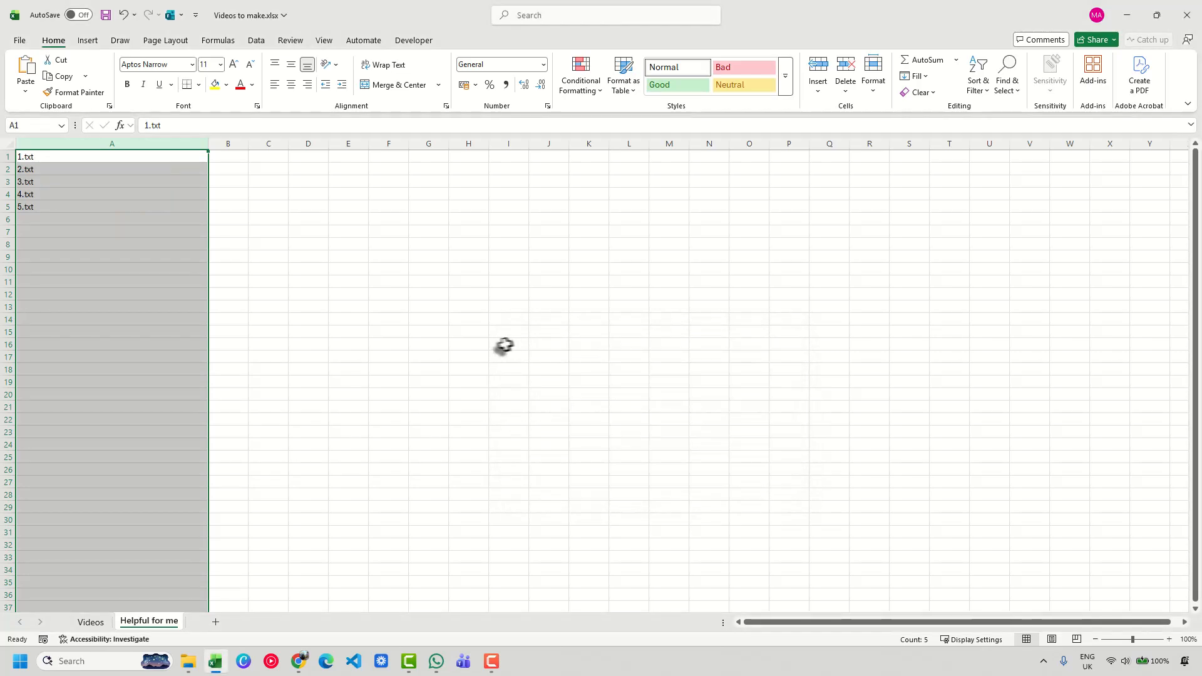
pyautogui.hotkey('ctrl', 'z')
pyautogui.press('Down')
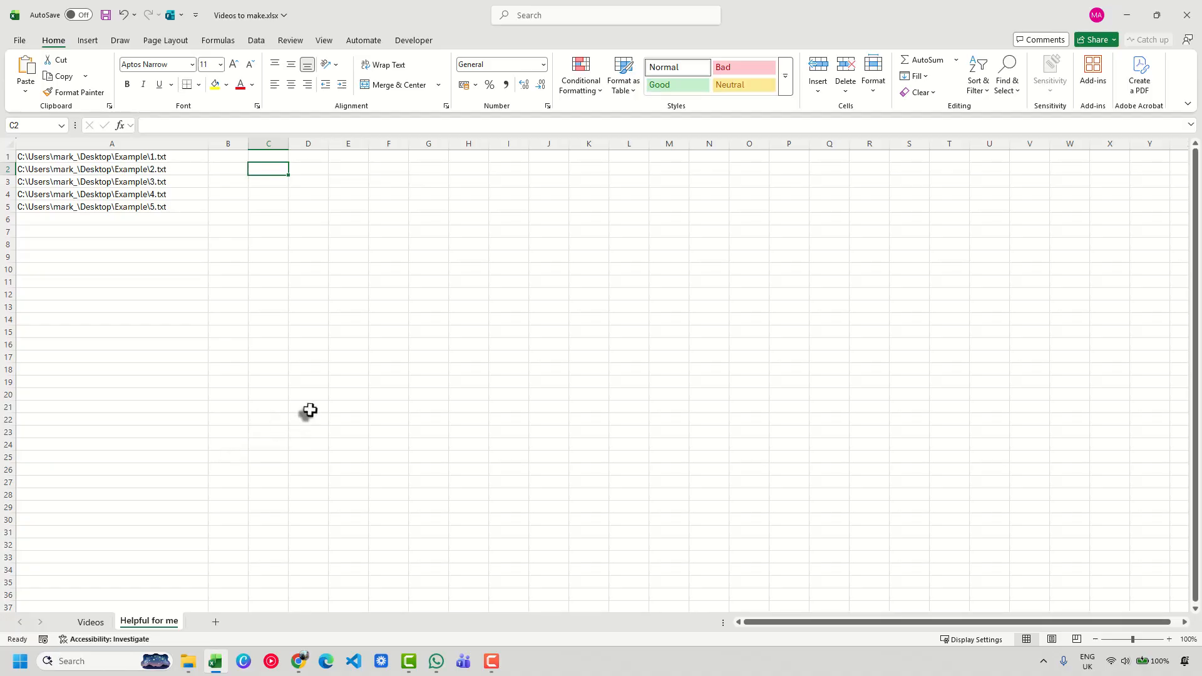
# - Enter 1.txt in cell B1 and Flash Fill the remaining file names down column B
pyautogui.click(221, 159)
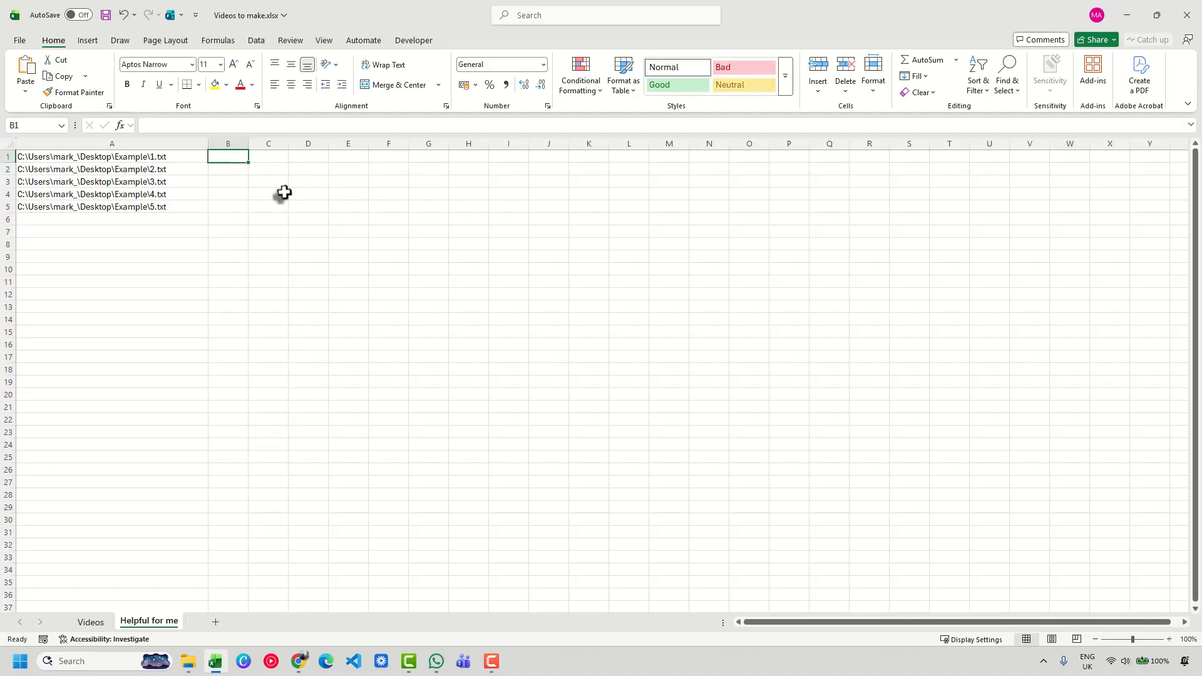
pyautogui.write('1.txt')
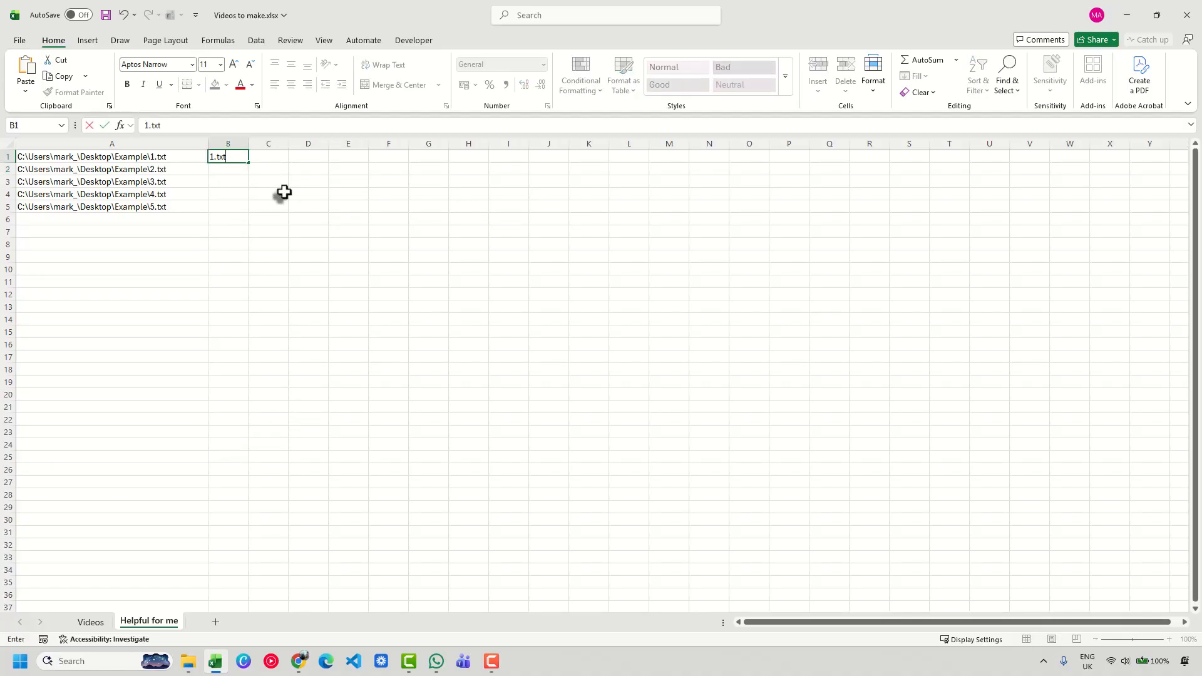
pyautogui.press('Return')
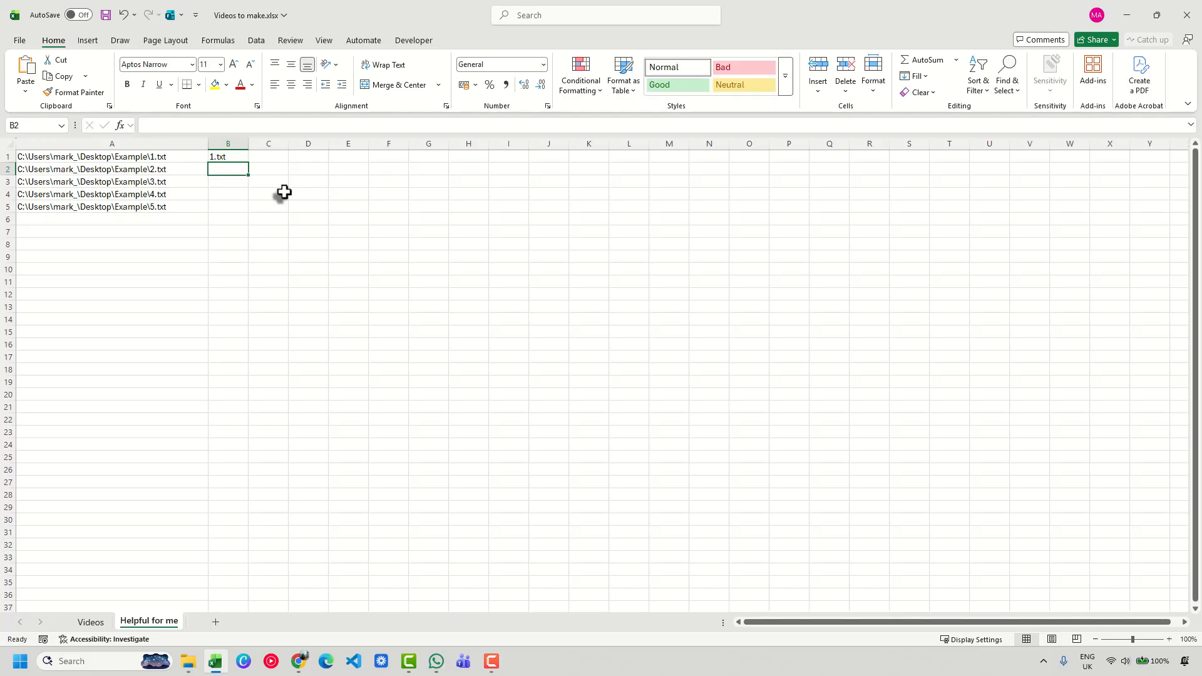
pyautogui.hotkey('ctrl', 'e')
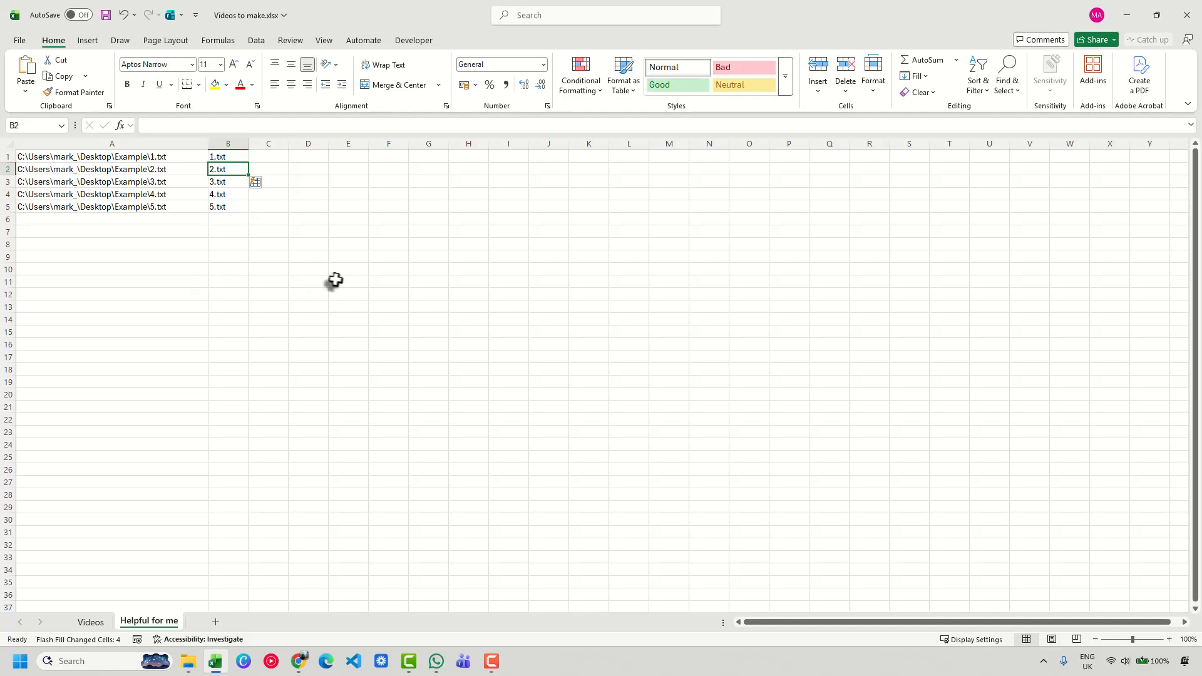
pyautogui.click(223, 157)
pyautogui.click(225, 181)
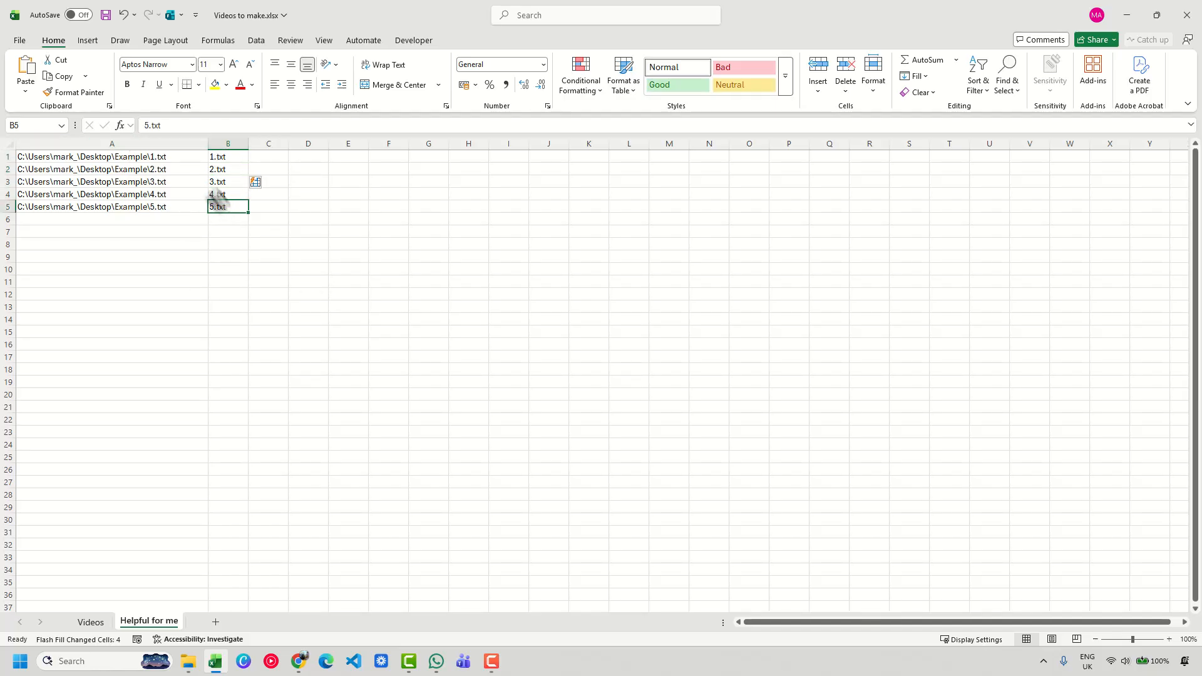
pyautogui.click(157, 144)
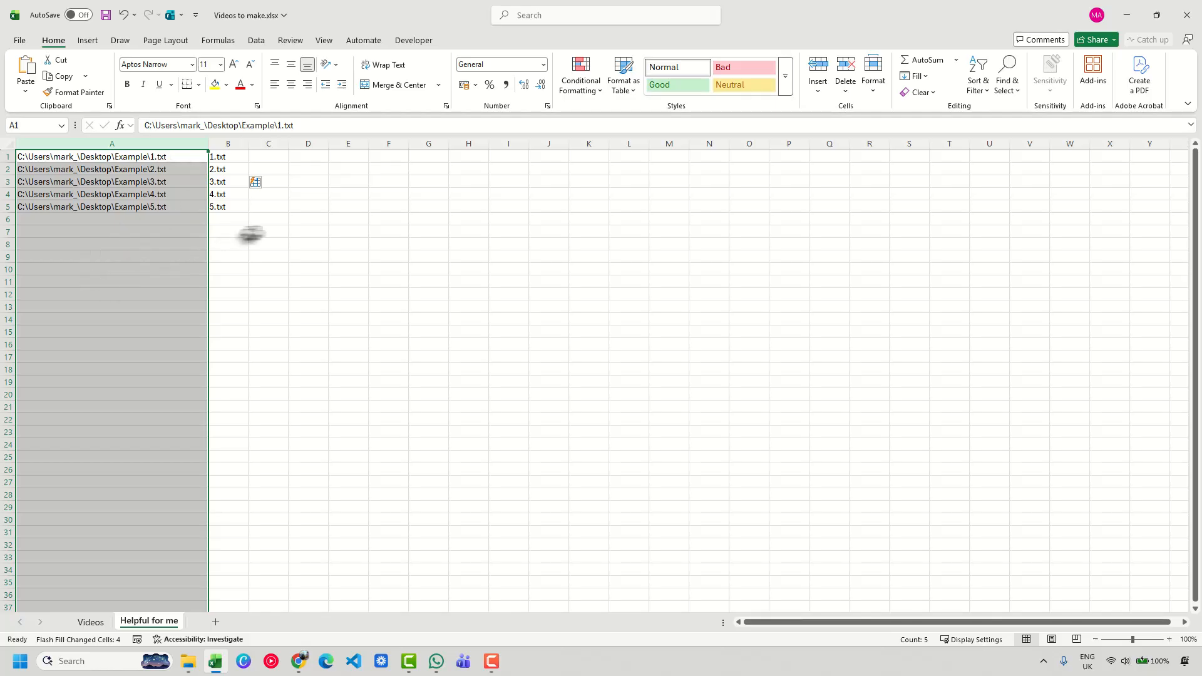
pyautogui.click(253, 233)
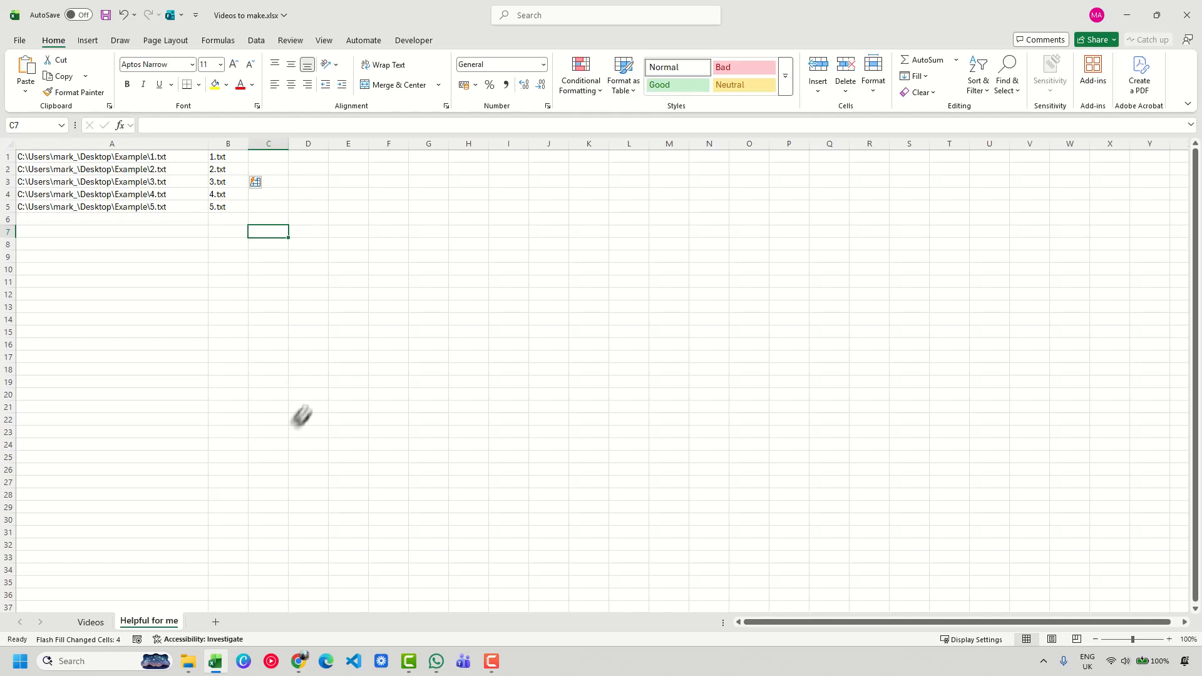
# - In File Explorer, copy the full path of the Example folder
pyautogui.click(192, 669)
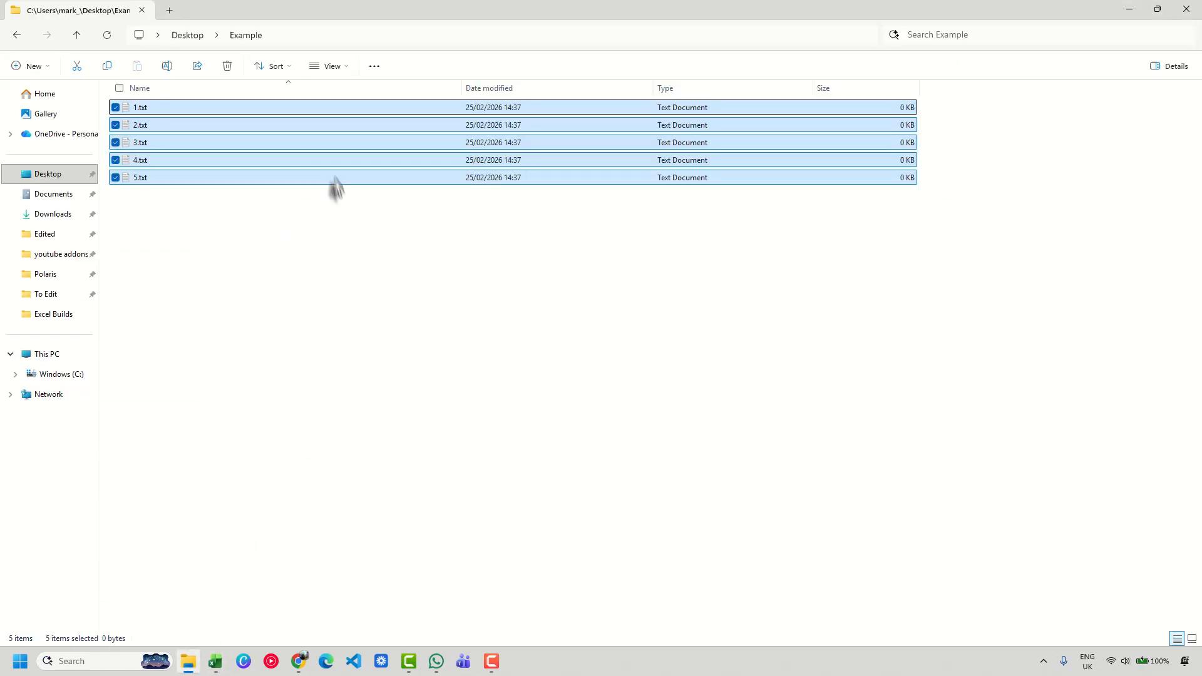
pyautogui.click(370, 212)
pyautogui.click(343, 36)
pyautogui.hotkey('ctrl', 'c')
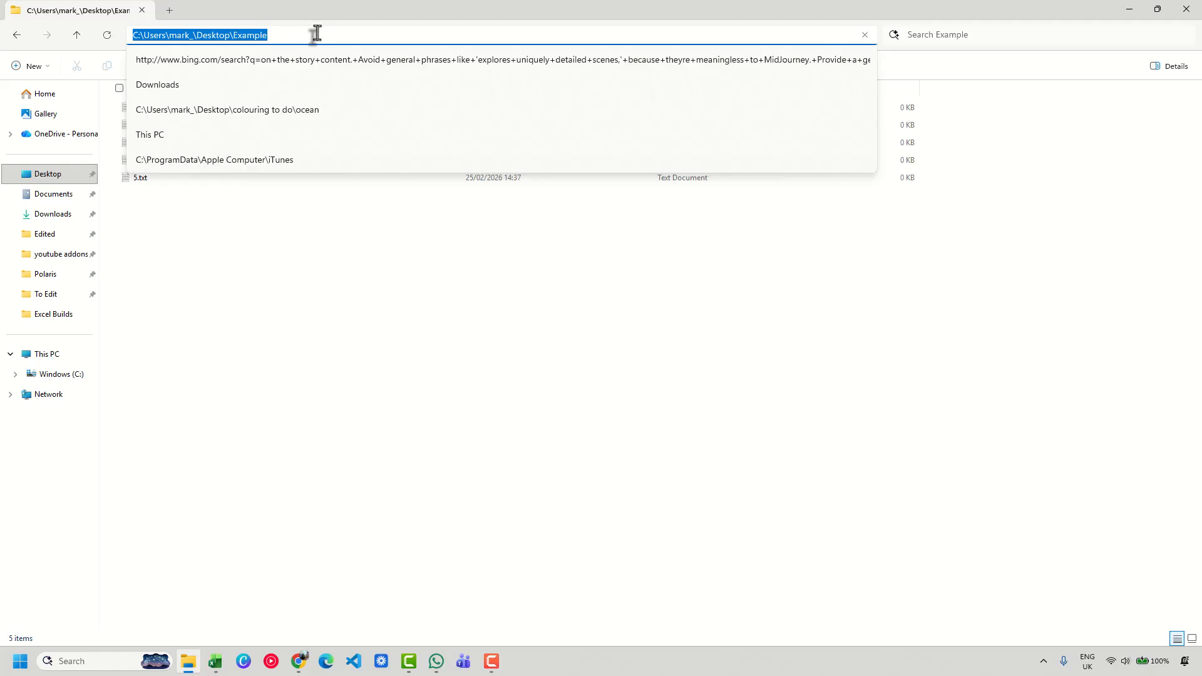
pyautogui.click(437, 271)
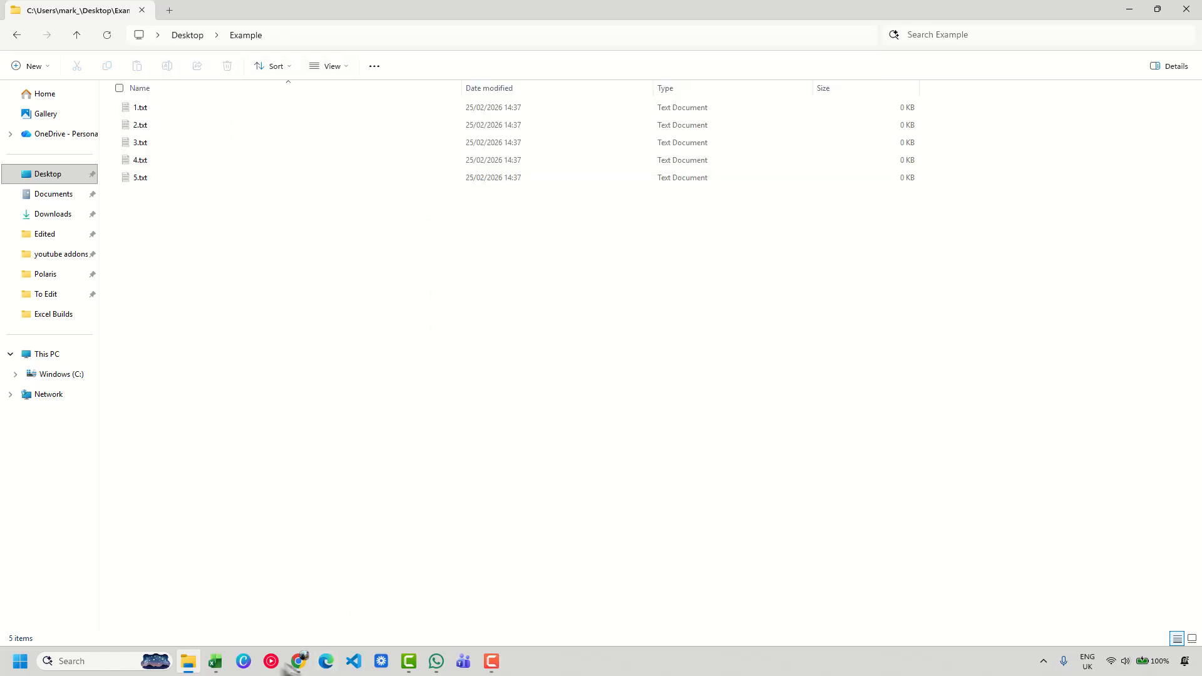
# - In Chrome, open the copied folder path and copy the whole directory listing
pyautogui.click(300, 668)
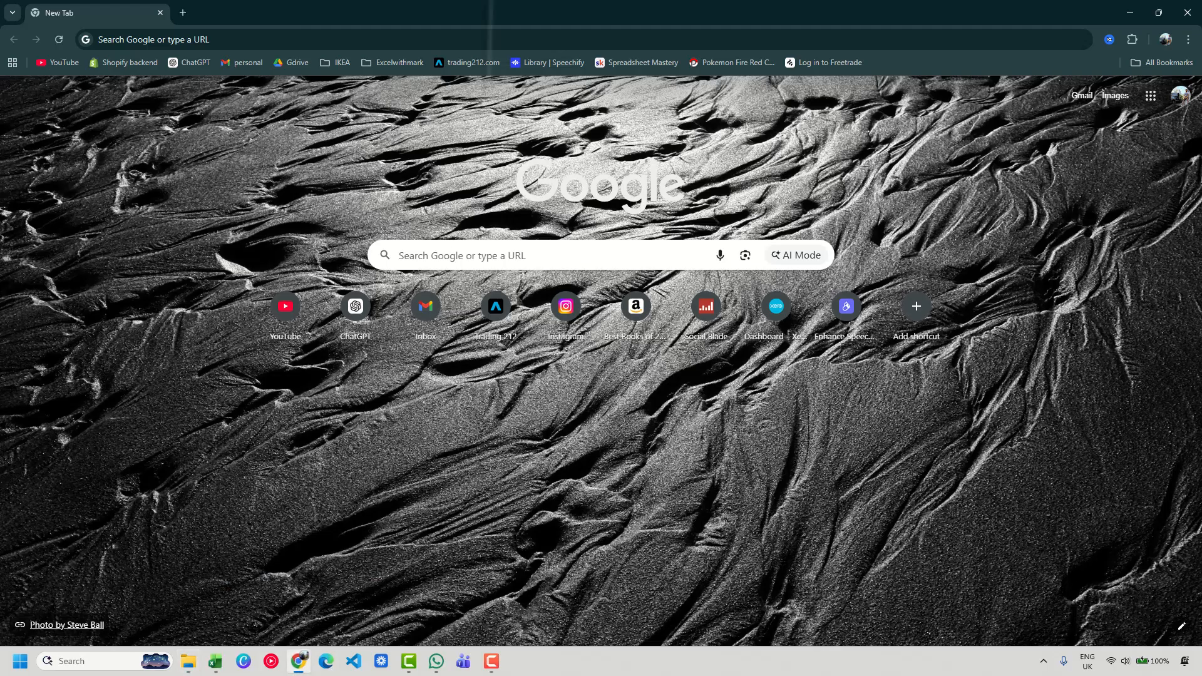
pyautogui.click(263, 39)
pyautogui.hotkey('ctrl', 'v')
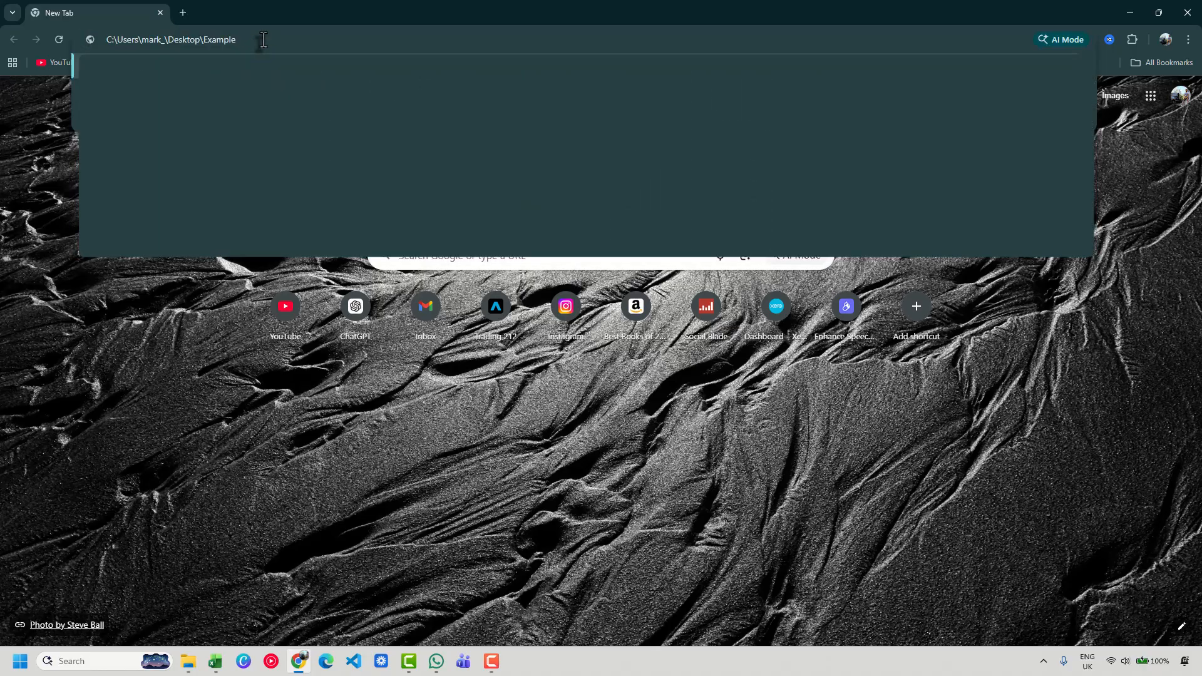
pyautogui.press('Return')
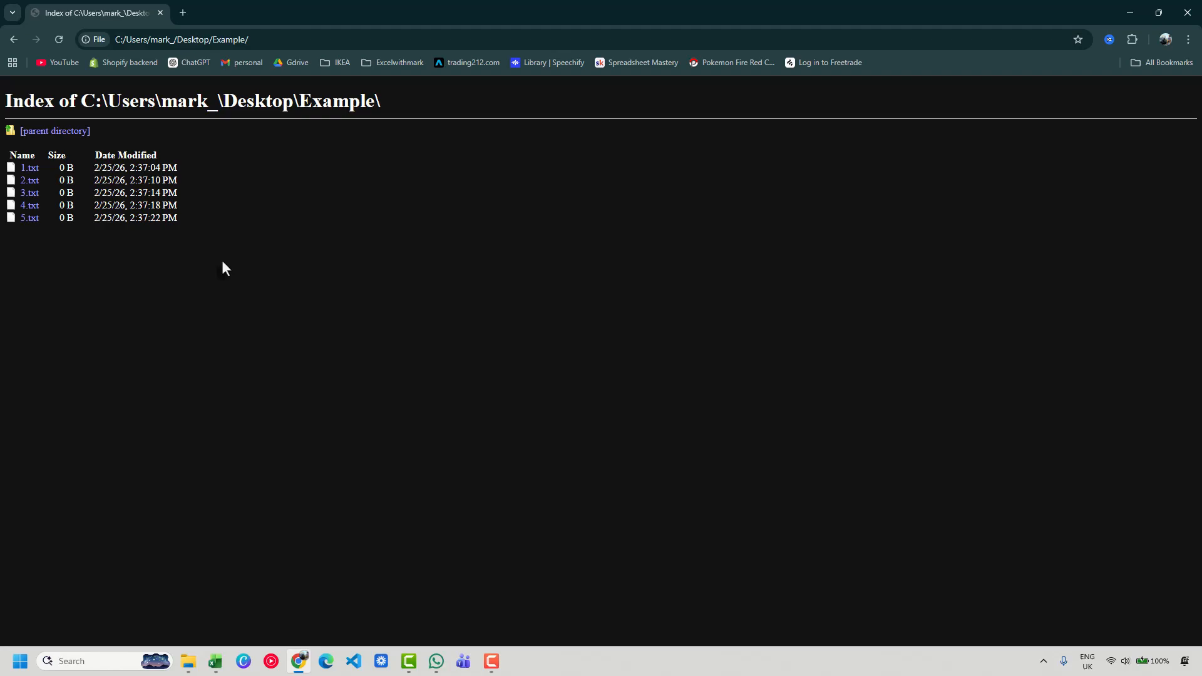
pyautogui.hotkey('ctrl', 'a')
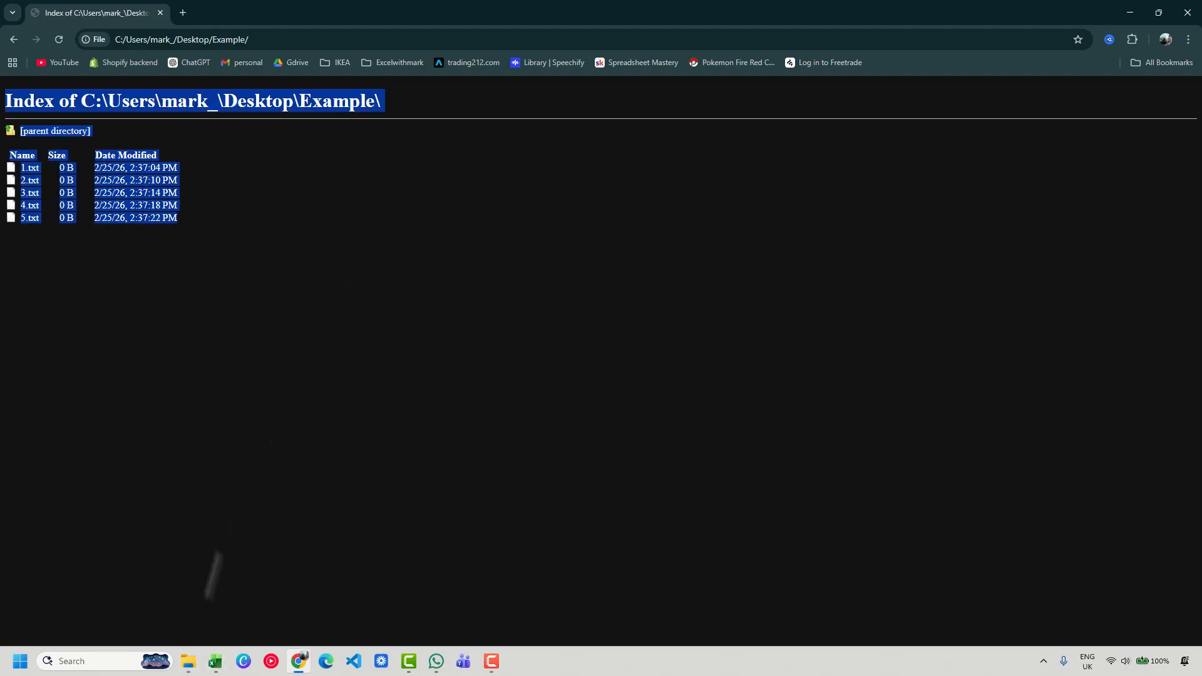
# - In Excel, paste the directory listing at cell E1, replacing the source-formatted paste with one that matches the destination formatting
pyautogui.click(215, 661)
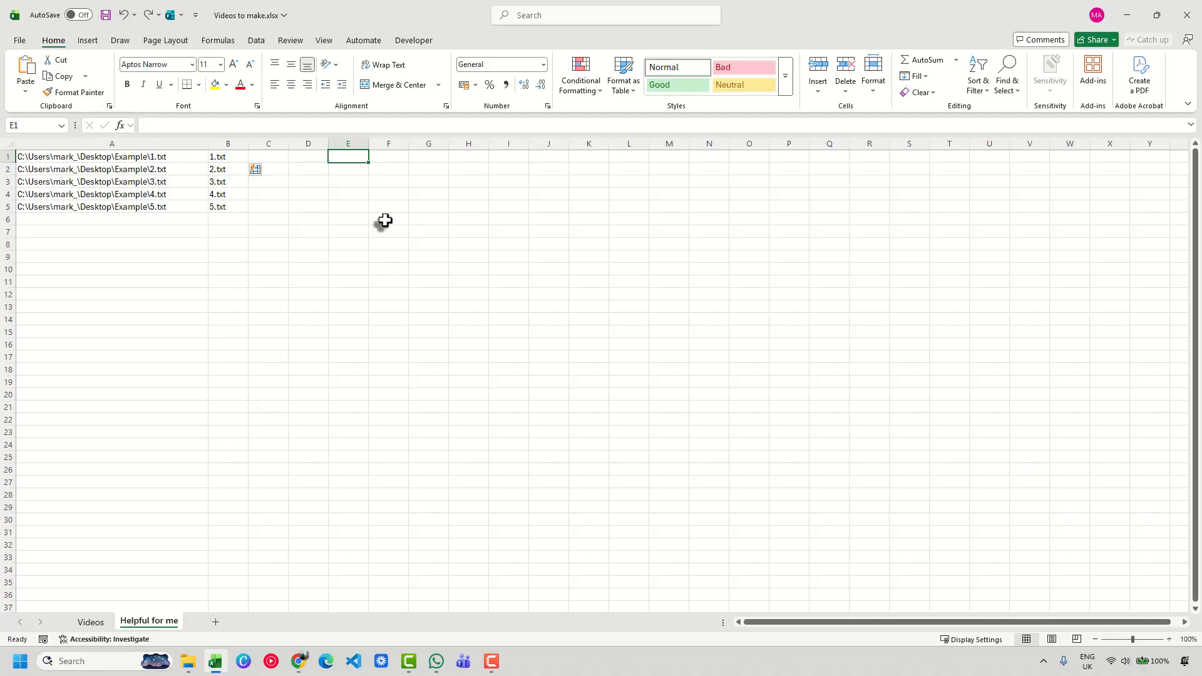
pyautogui.hotkey('ctrl', 'v')
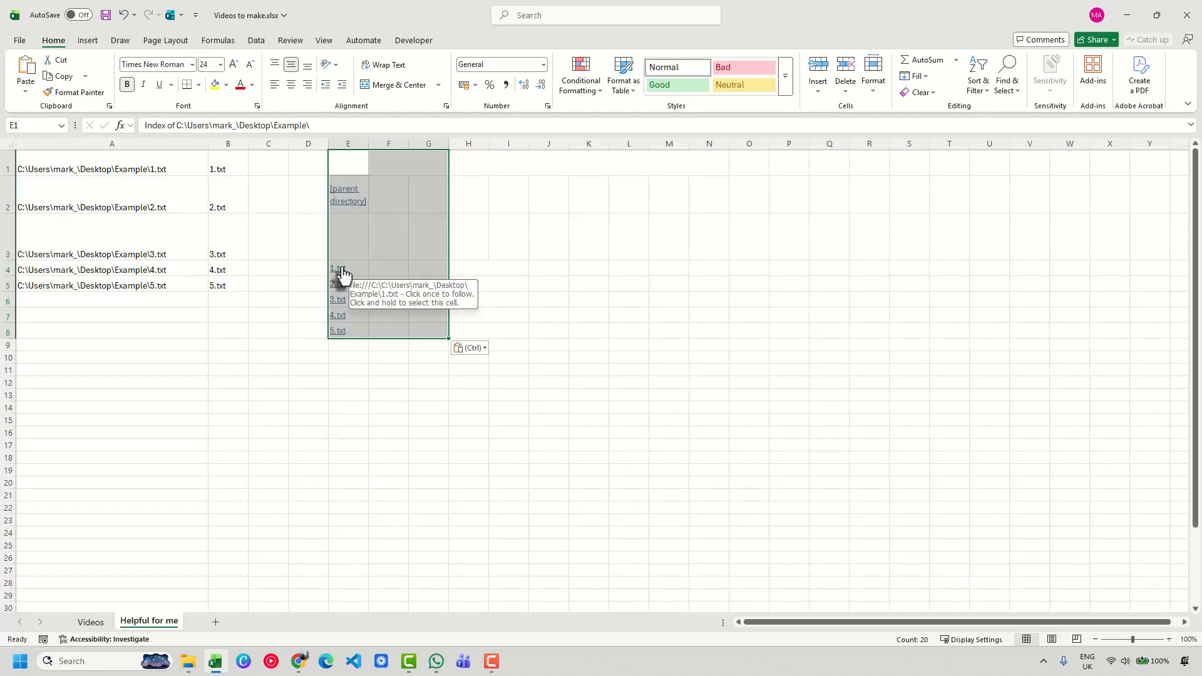
pyautogui.hotkey('ctrl', 'z')
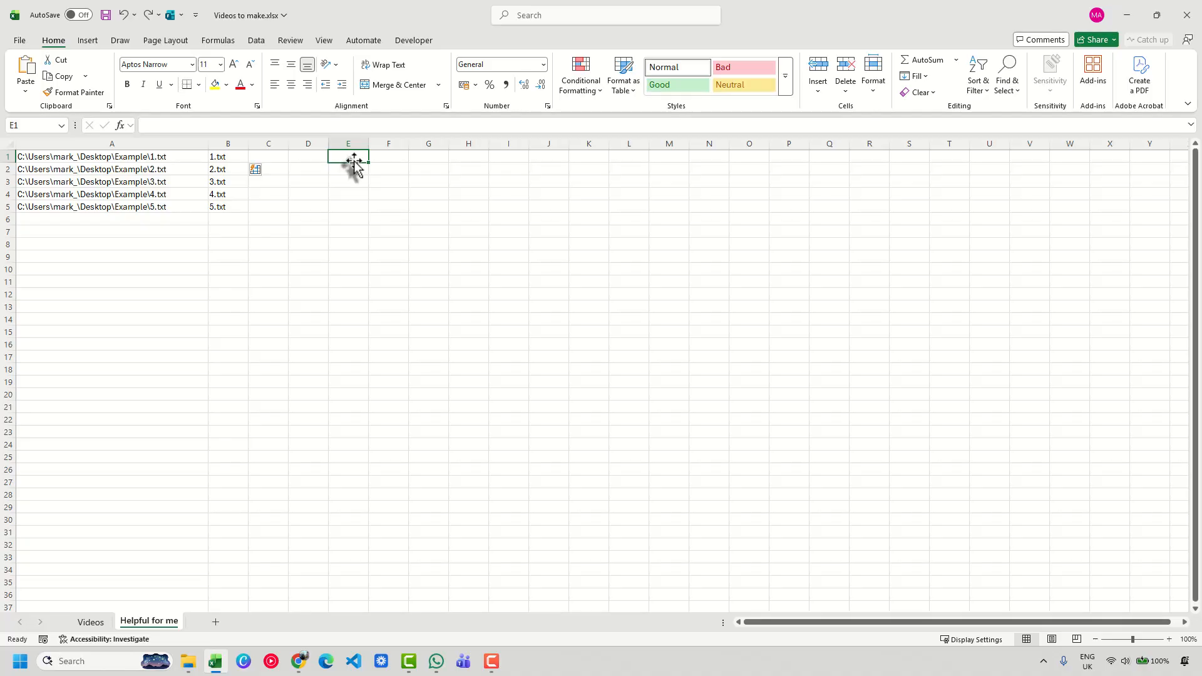
pyautogui.rightClick(352, 160)
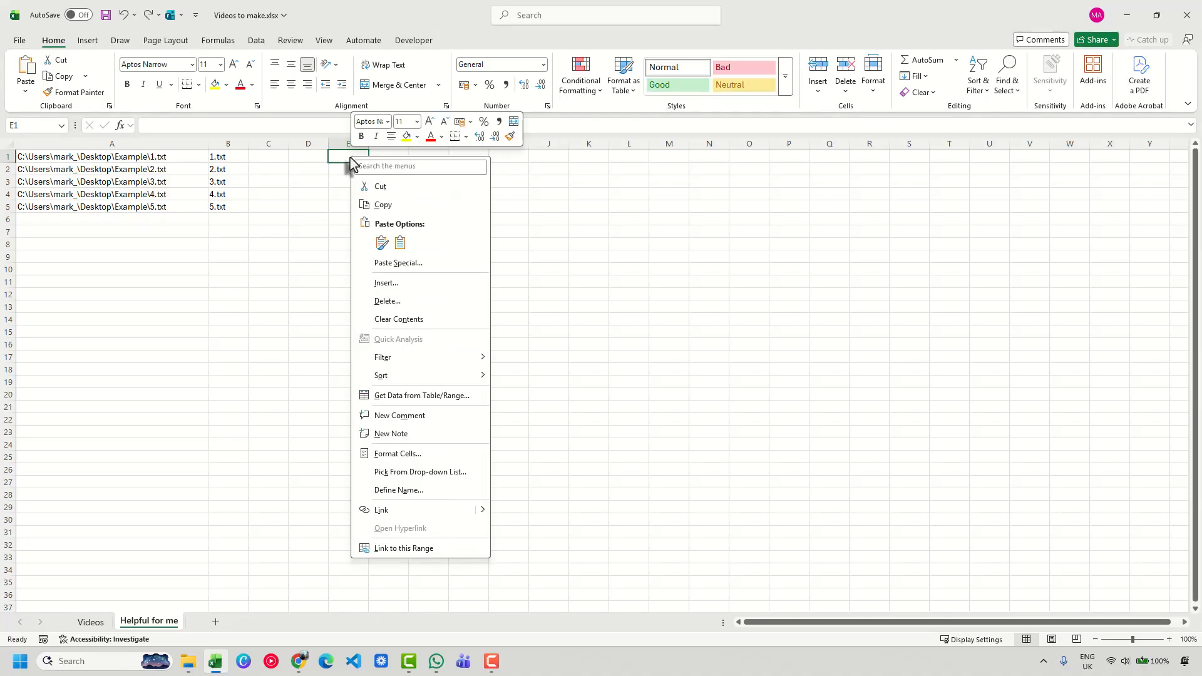
pyautogui.click(399, 242)
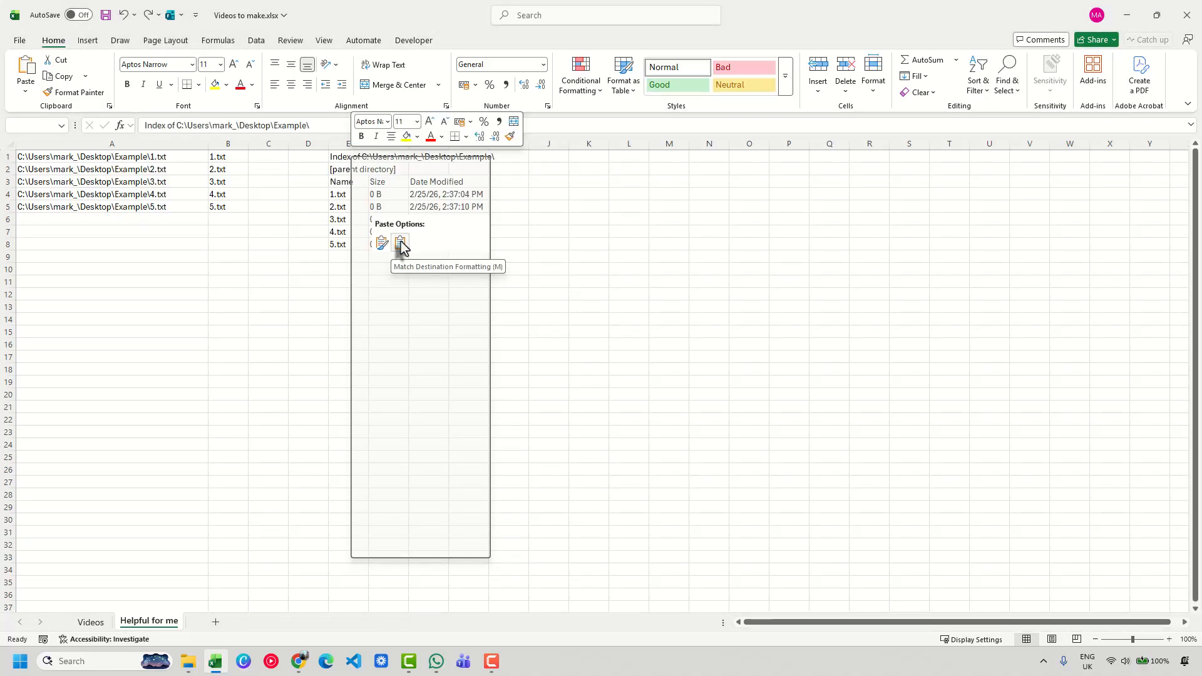
pyautogui.click(401, 244)
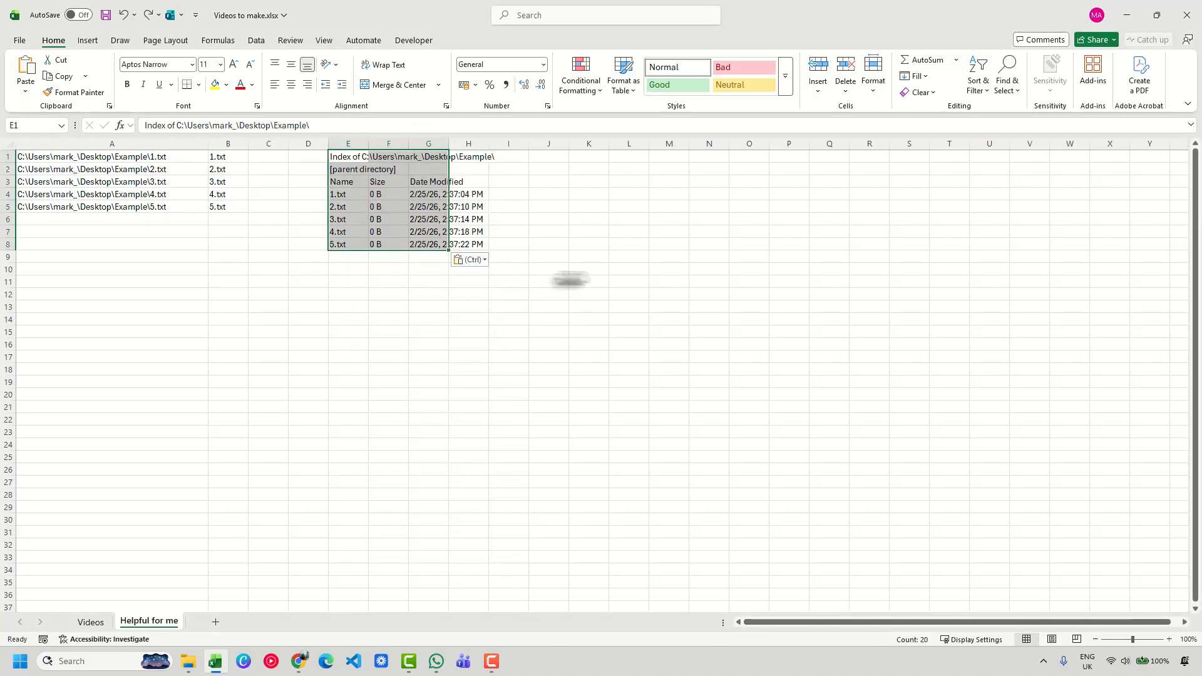
pyautogui.click(588, 282)
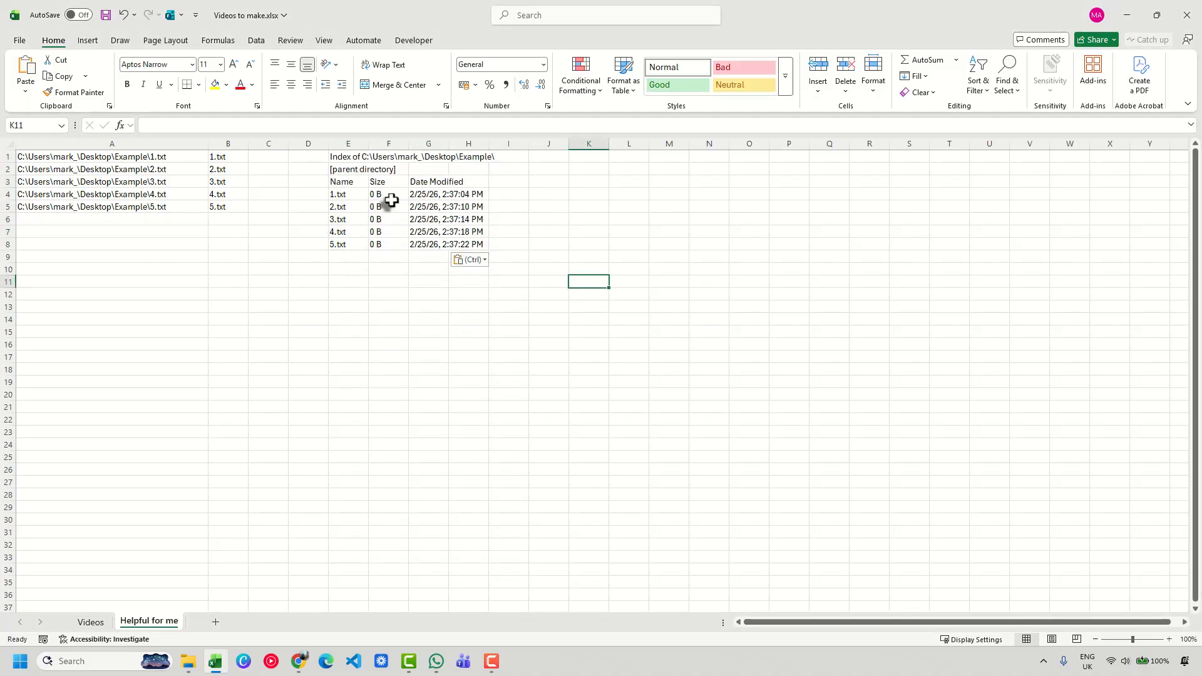
# - Examine the Size, Name and Date Modified entries in rows 4 to 8 of the pasted directory listing
pyautogui.moveTo(390, 200); pyautogui.dragTo(387, 244)
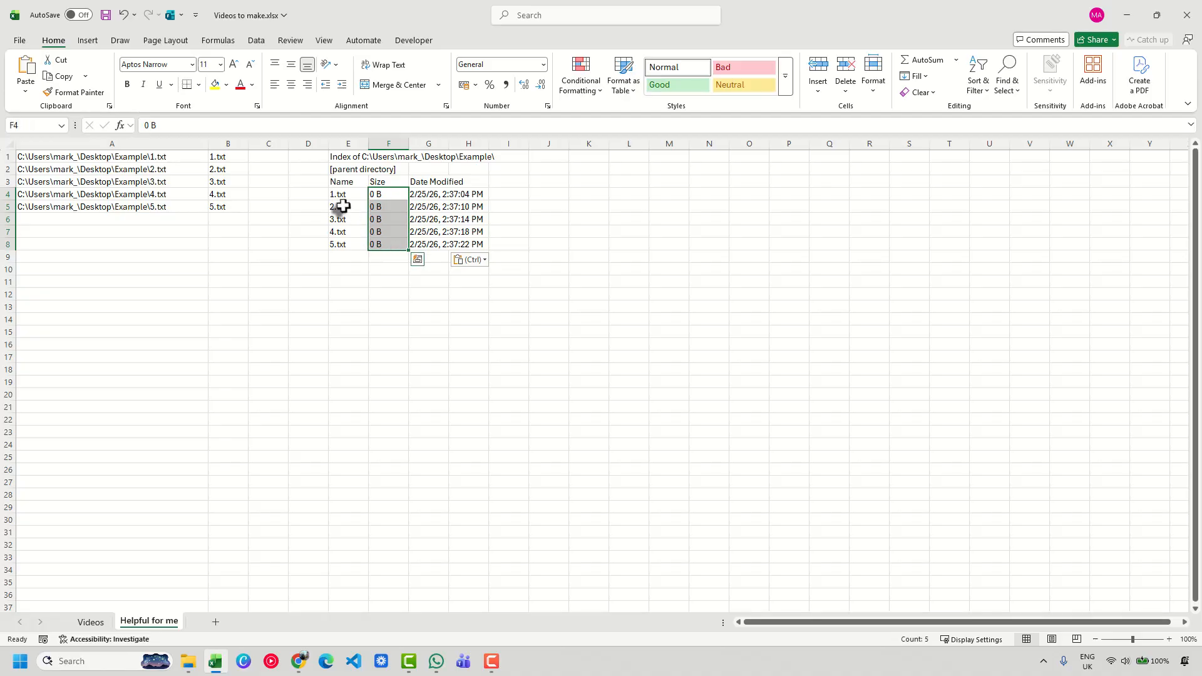
pyautogui.moveTo(341, 196); pyautogui.dragTo(341, 244)
pyautogui.moveTo(428, 195); pyautogui.dragTo(430, 243)
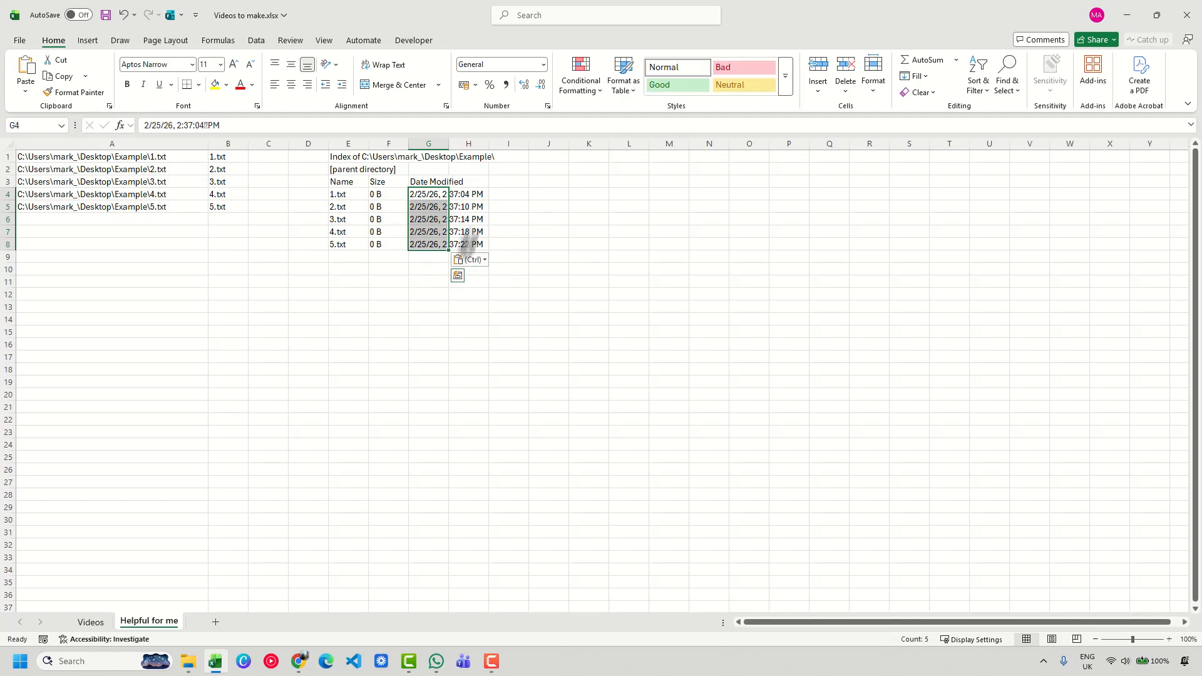
pyautogui.press('F10')
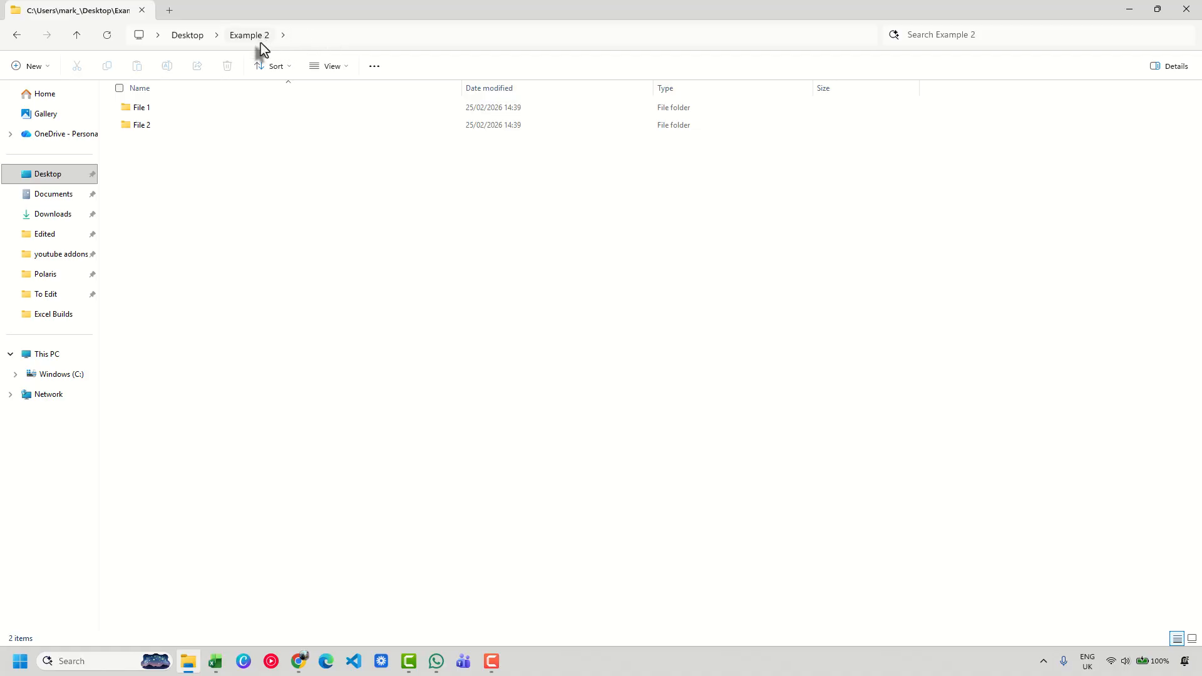
# - In File Explorer, check the File 1 subfolder of Example 2, return to Example 2 and search it for "."
pyautogui.doubleClick(149, 109)
pyautogui.click(16, 35)
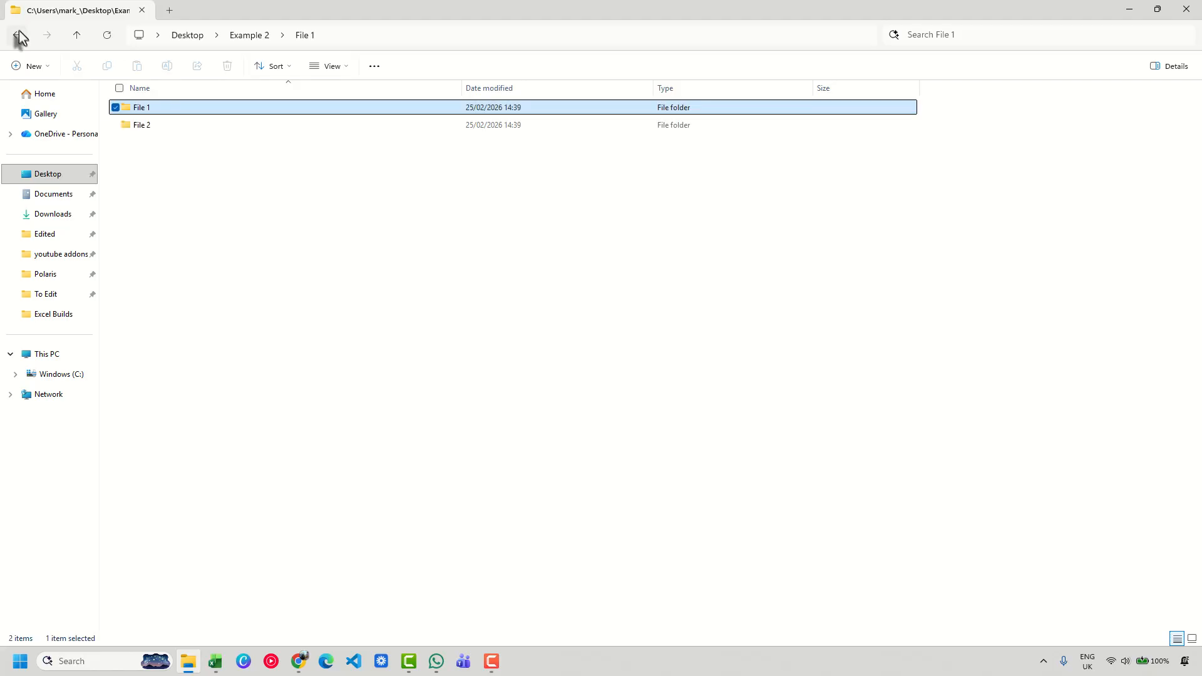
pyautogui.click(949, 34)
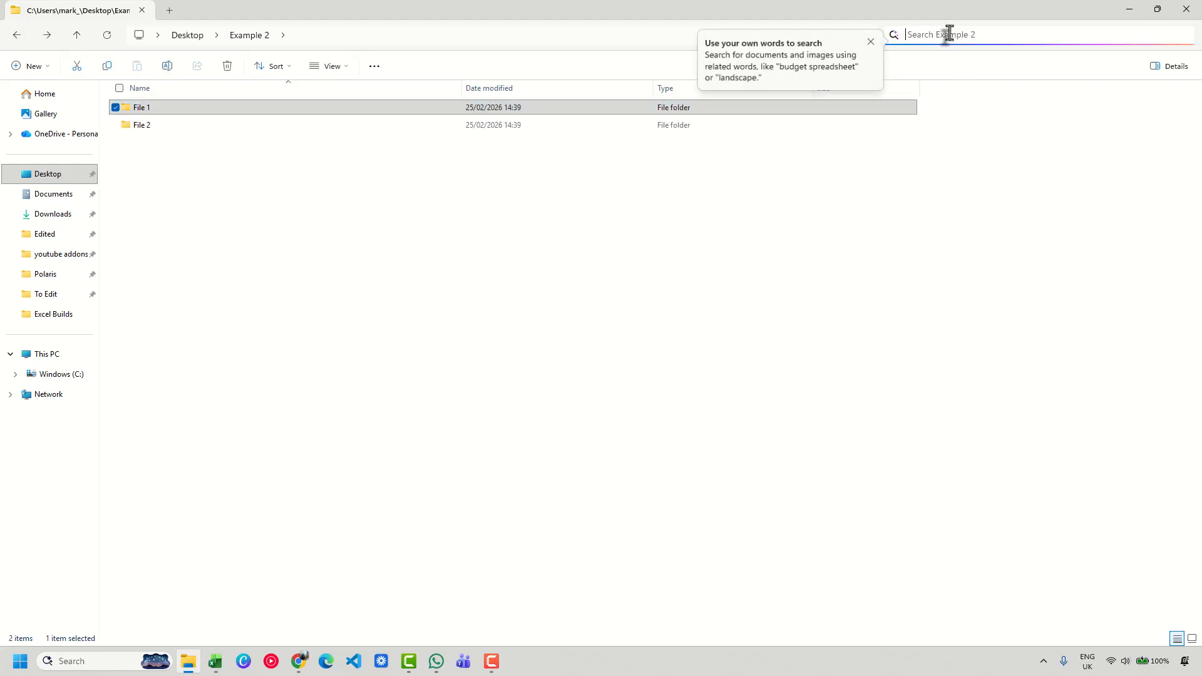
pyautogui.write('.')
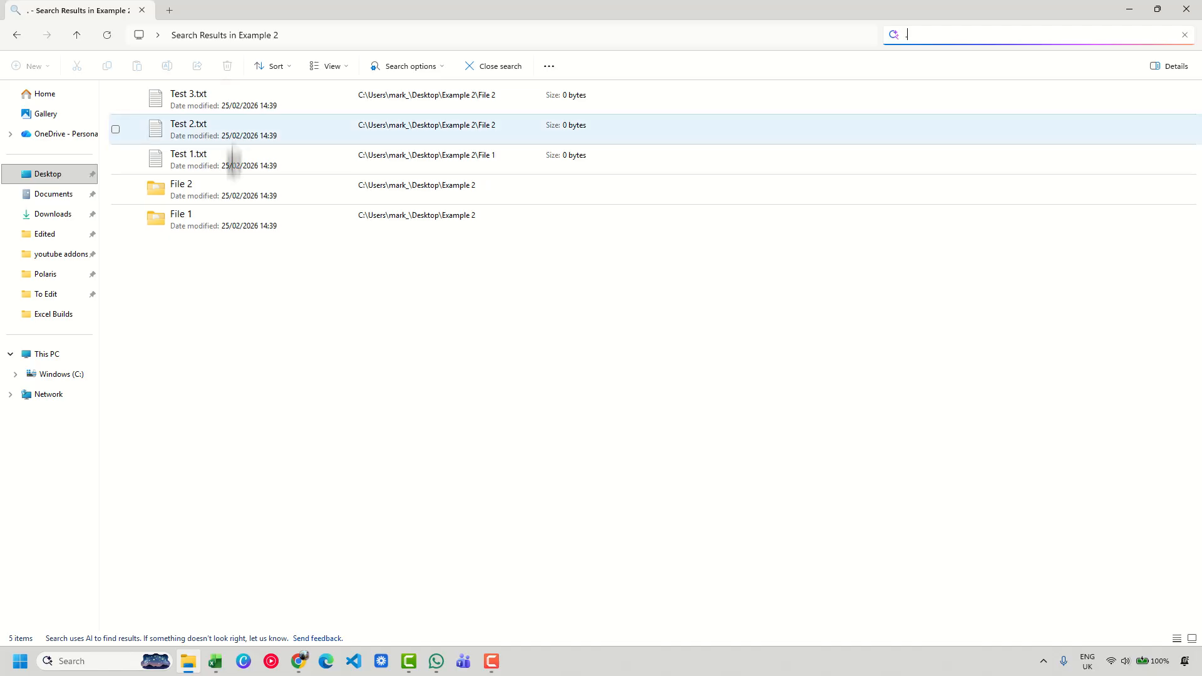
# - Select all the search results and copy their full paths
pyautogui.click(407, 327)
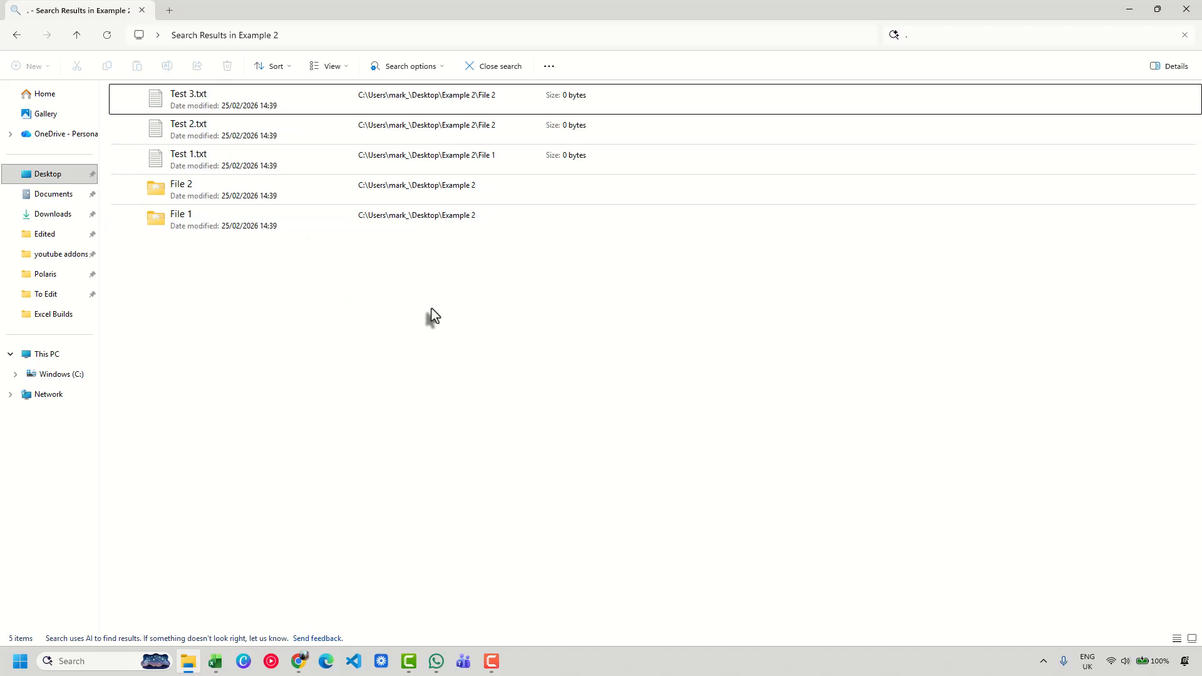
pyautogui.hotkey('ctrl', 'a')
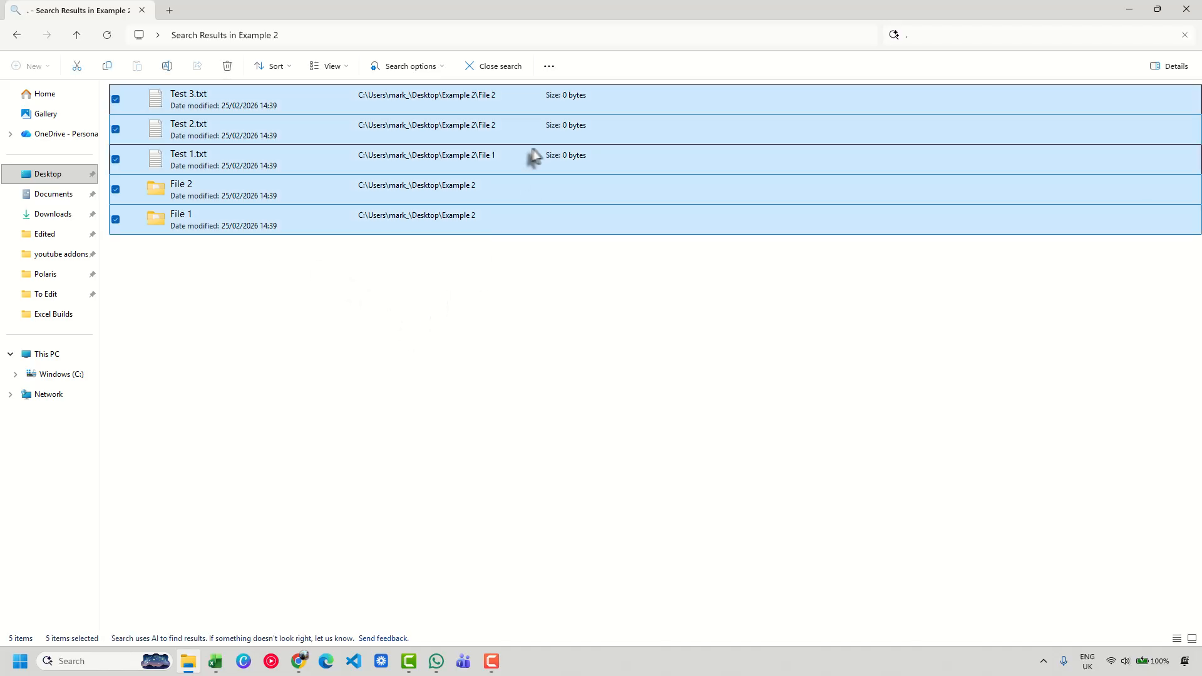
pyautogui.click(548, 69)
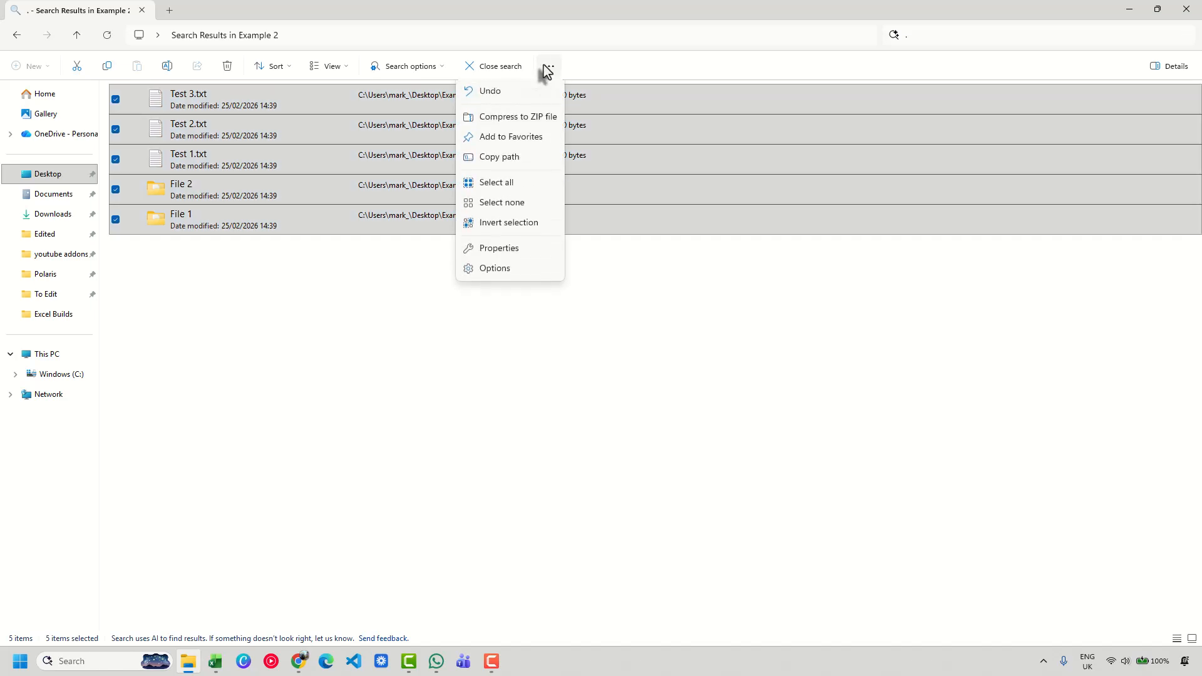
pyautogui.click(515, 160)
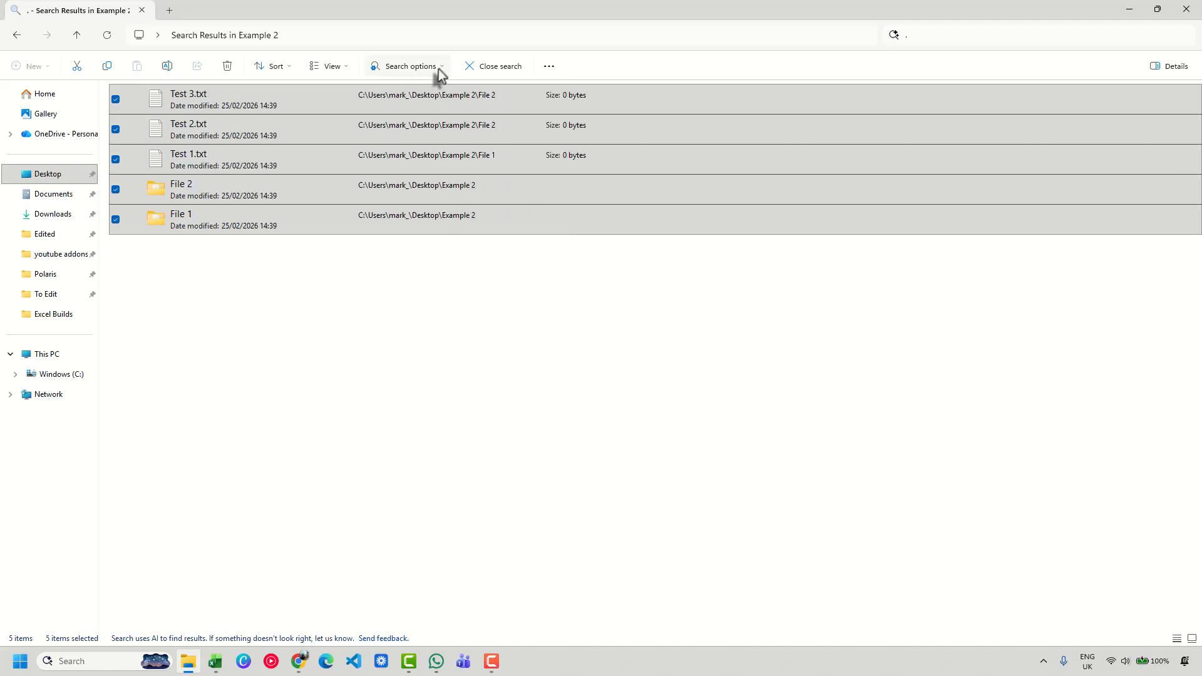
# - In Excel, paste the copied Example 2 paths into column K starting at cell K1
pyautogui.click(207, 668)
pyautogui.hotkey('ctrl', 'v')
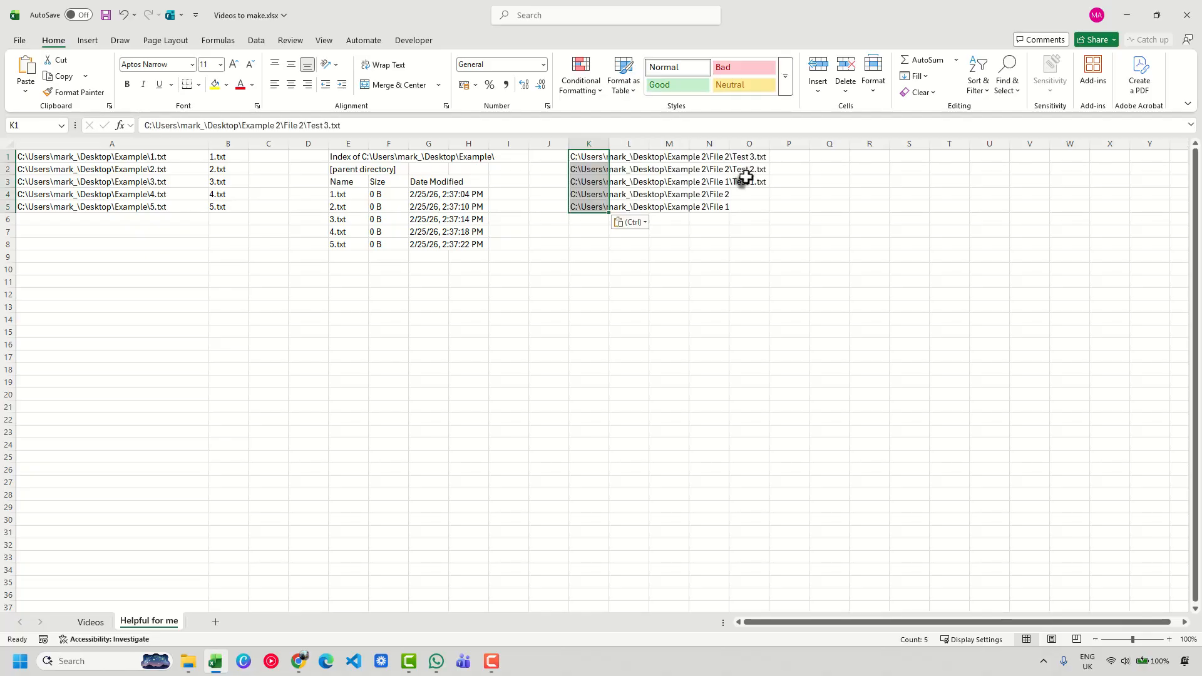
pyautogui.click(776, 235)
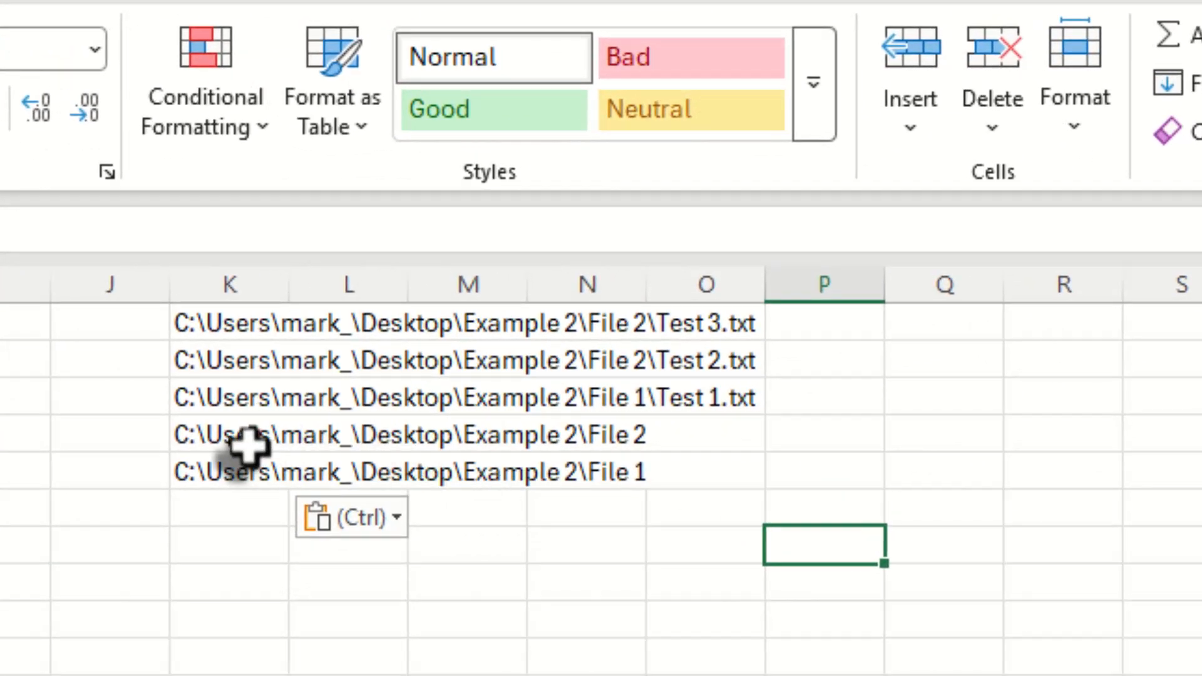
# - Review the folder and file paths in column K, then the earlier lists in columns A and B and the directory listing from column E
pyautogui.click(241, 445)
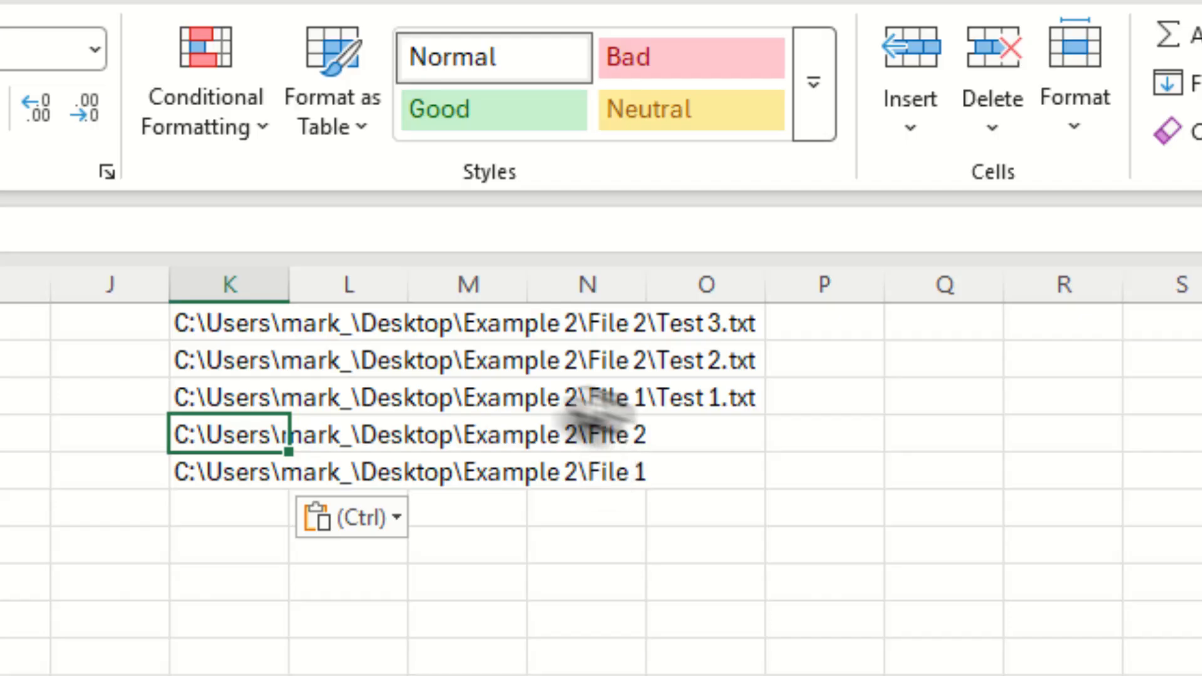
pyautogui.click(622, 404)
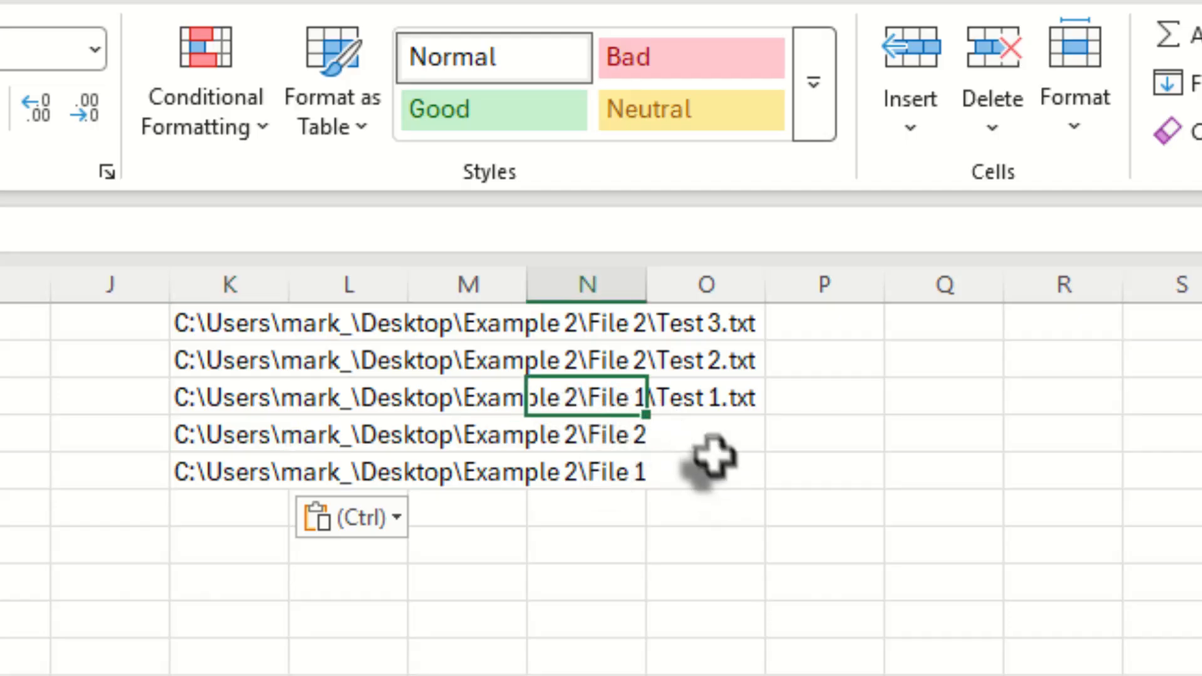
pyautogui.click(717, 470)
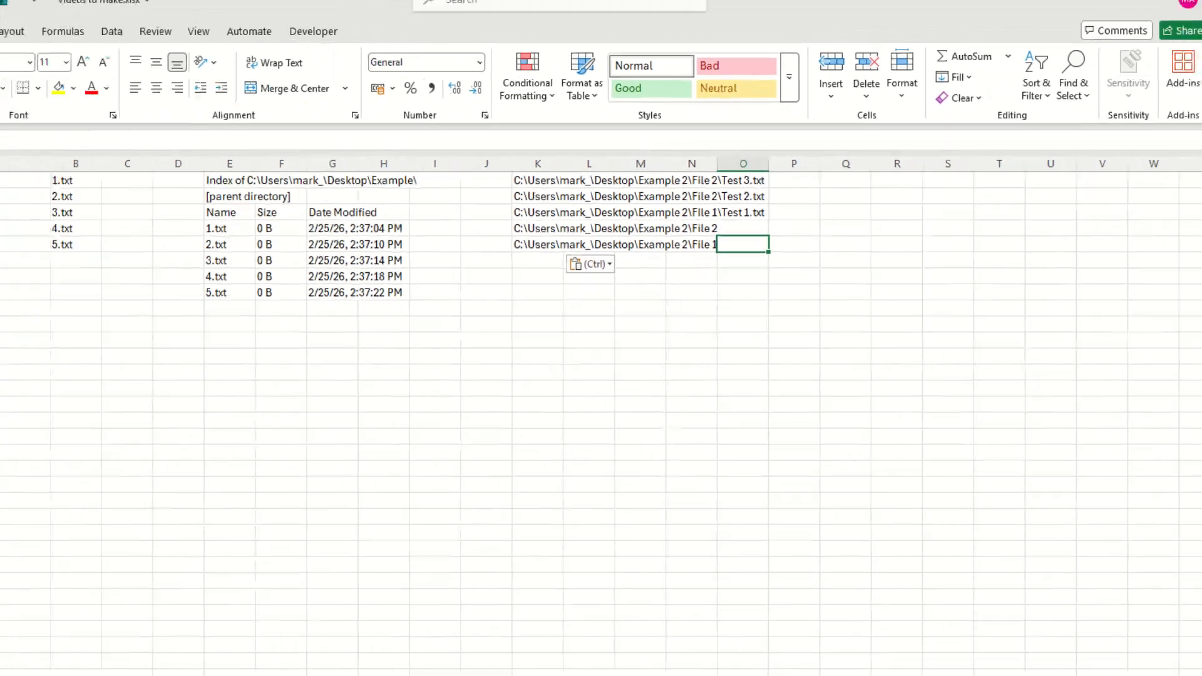
pyautogui.moveTo(125, 157); pyautogui.dragTo(154, 219)
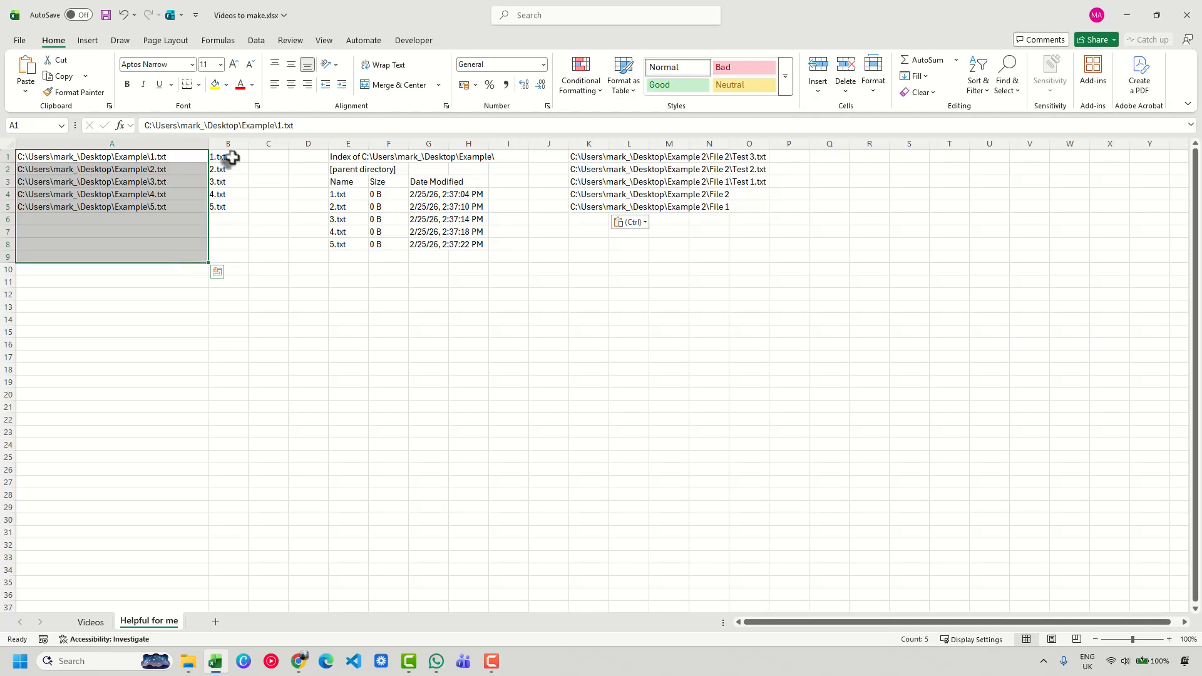
pyautogui.moveTo(231, 156); pyautogui.dragTo(231, 258)
pyautogui.moveTo(341, 158); pyautogui.dragTo(510, 284)
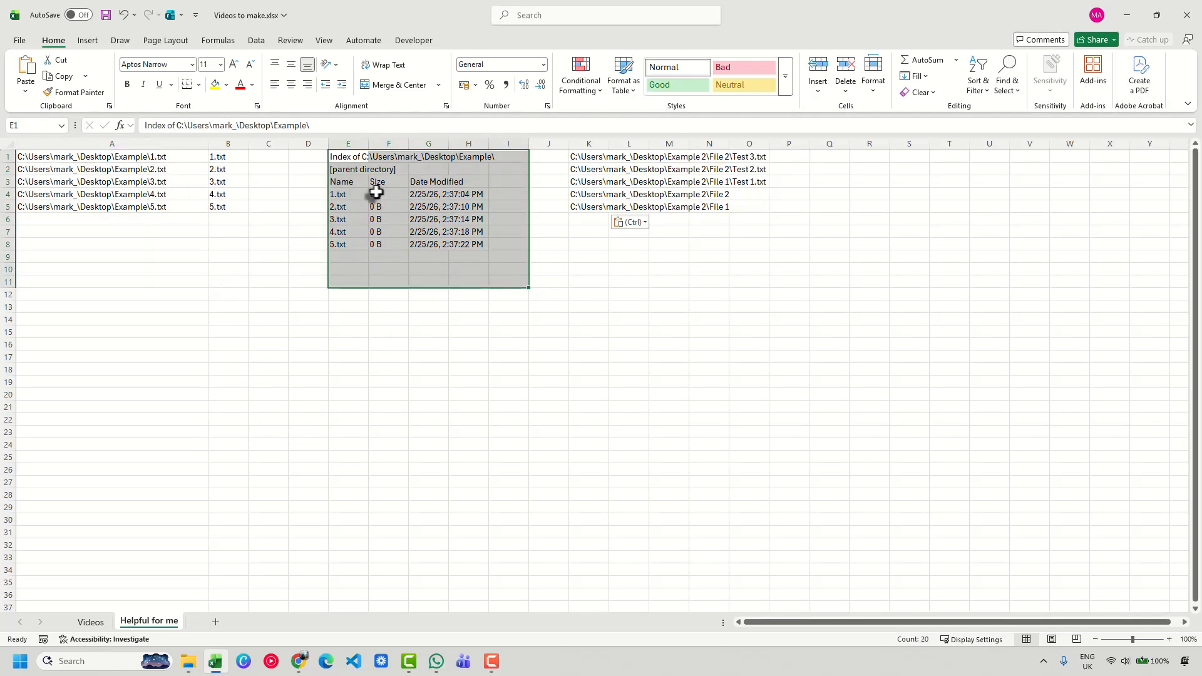
pyautogui.moveTo(377, 195); pyautogui.dragTo(375, 243)
pyautogui.moveTo(437, 191); pyautogui.dragTo(432, 258)
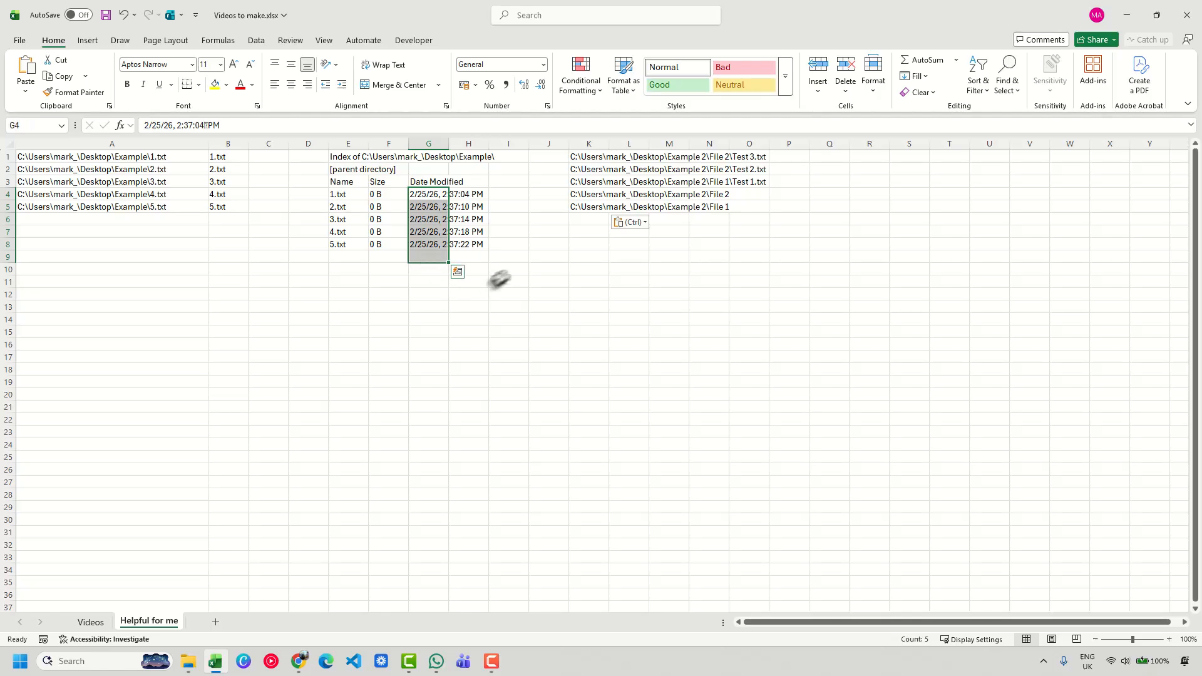
pyautogui.click(639, 270)
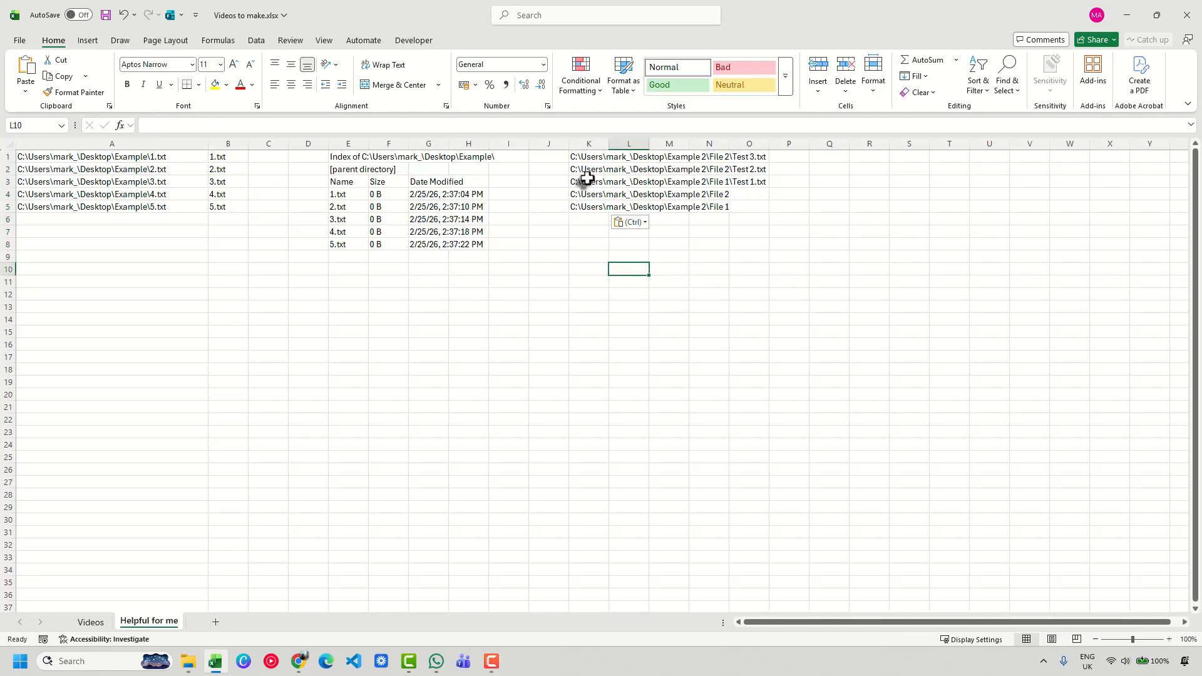
# - Sort the Example 2 paths in column K from A to Z
pyautogui.scroll(4, 594, 187)
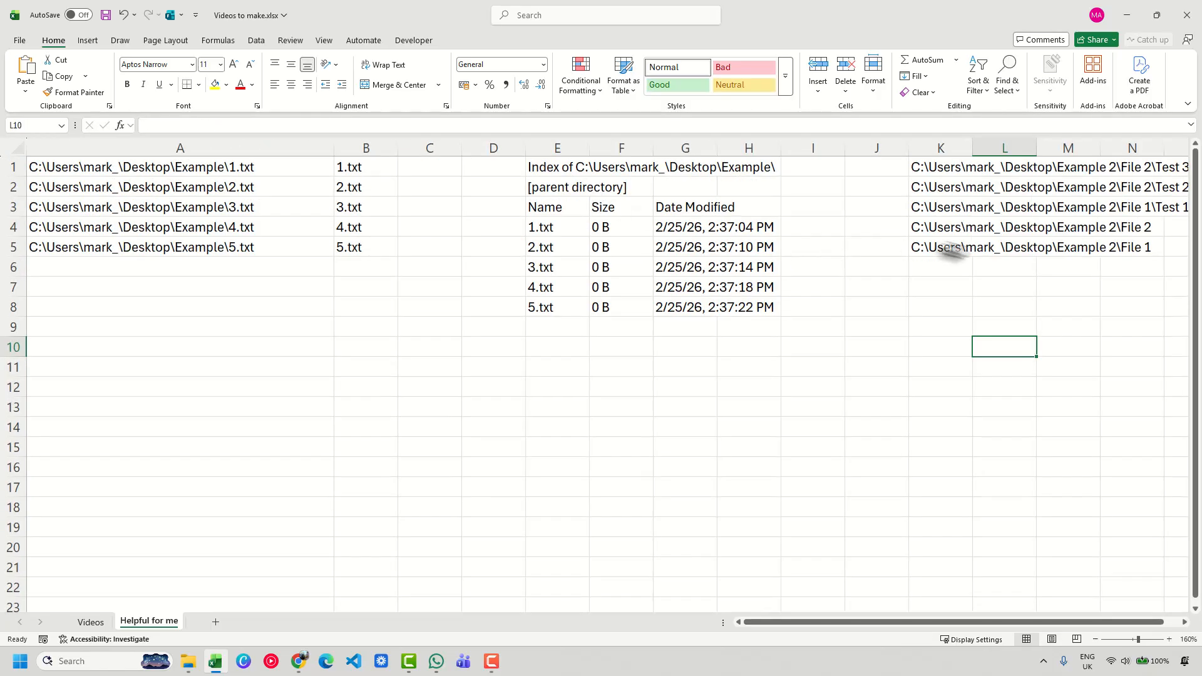
pyautogui.scroll(-1, 967, 326)
pyautogui.moveTo(837, 167); pyautogui.dragTo(1003, 242)
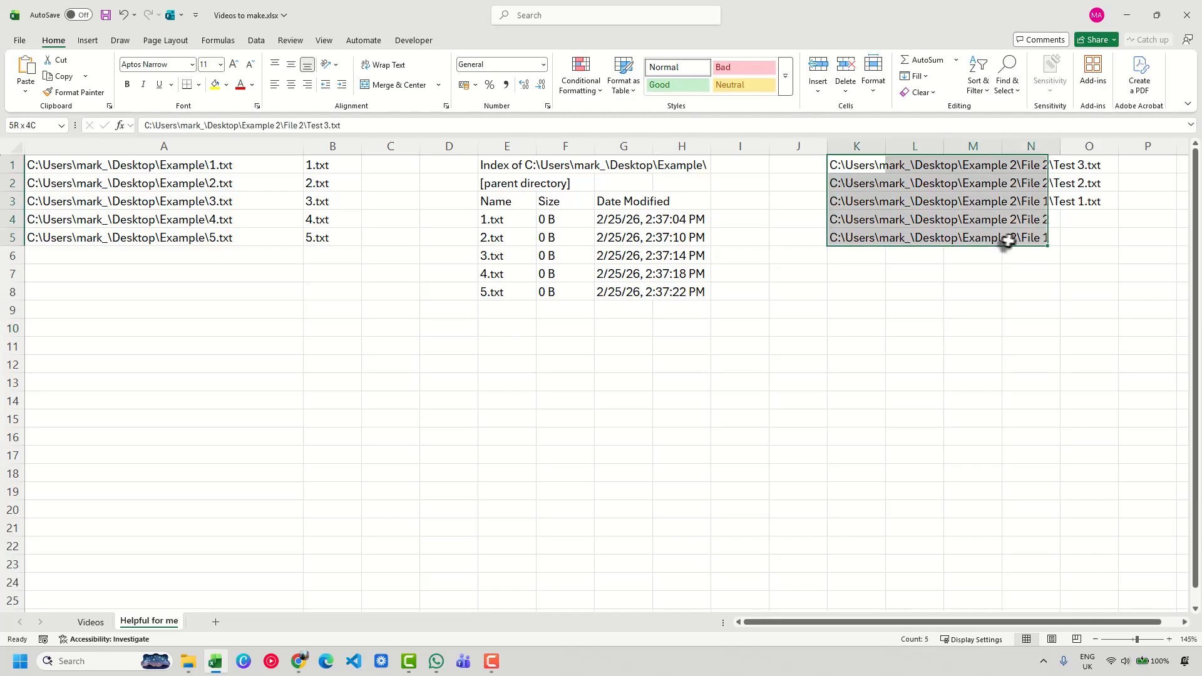
pyautogui.click(1033, 292)
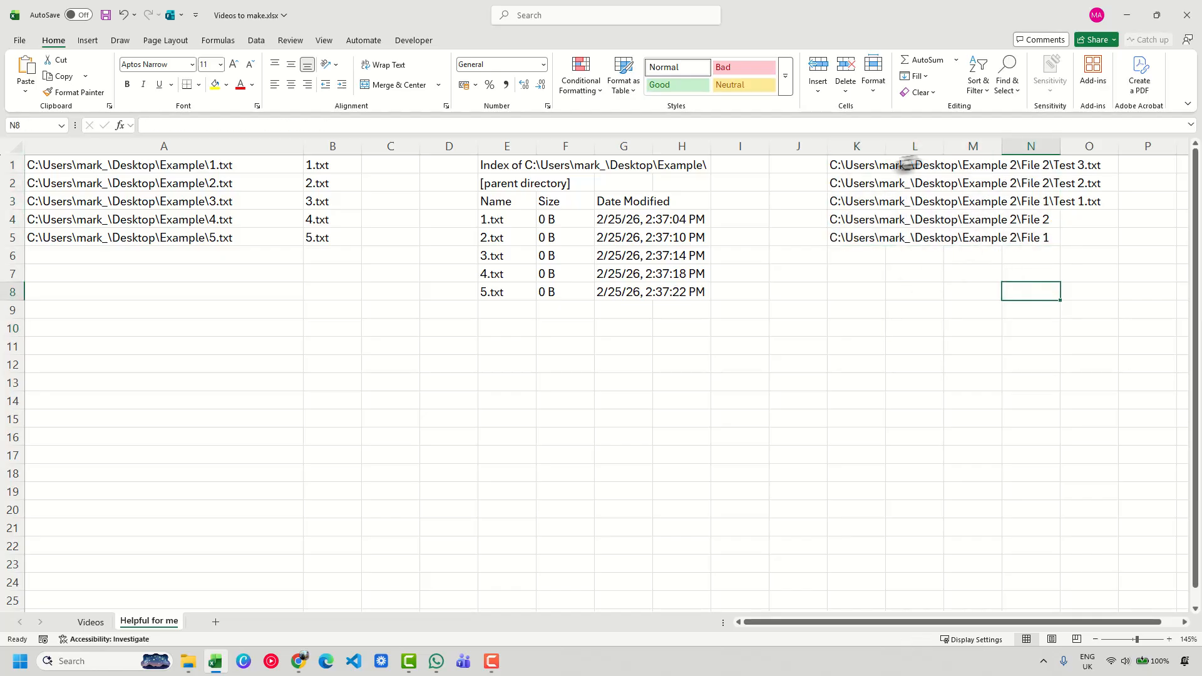
pyautogui.click(856, 164)
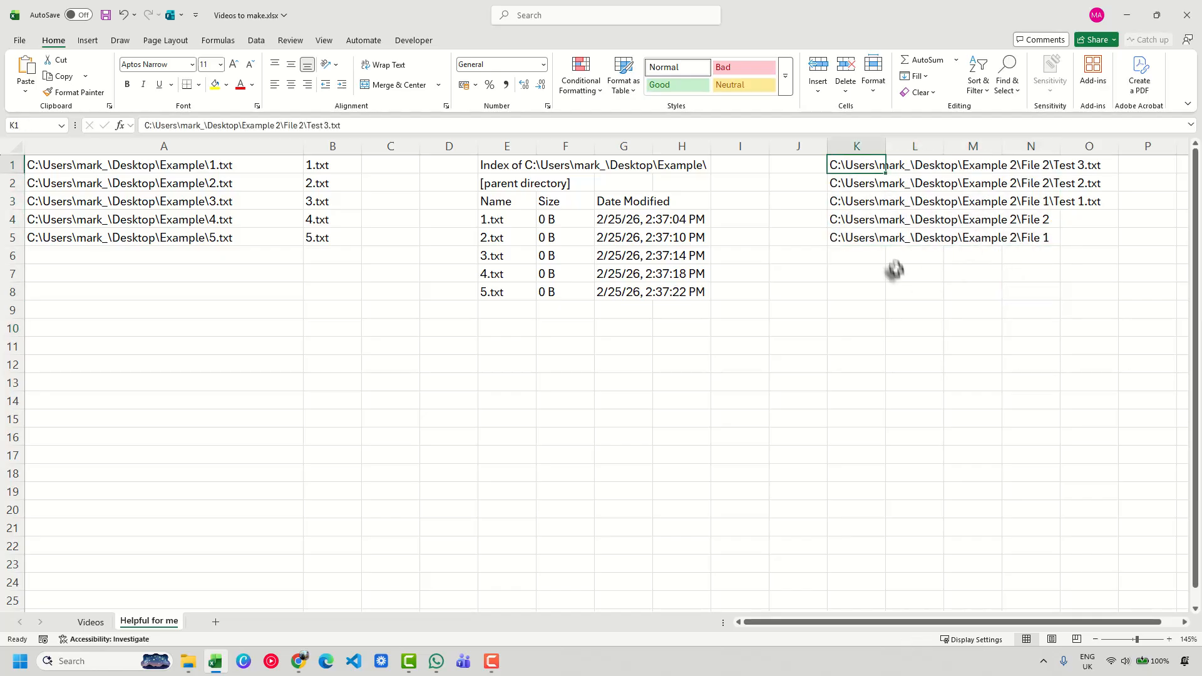
pyautogui.click(256, 40)
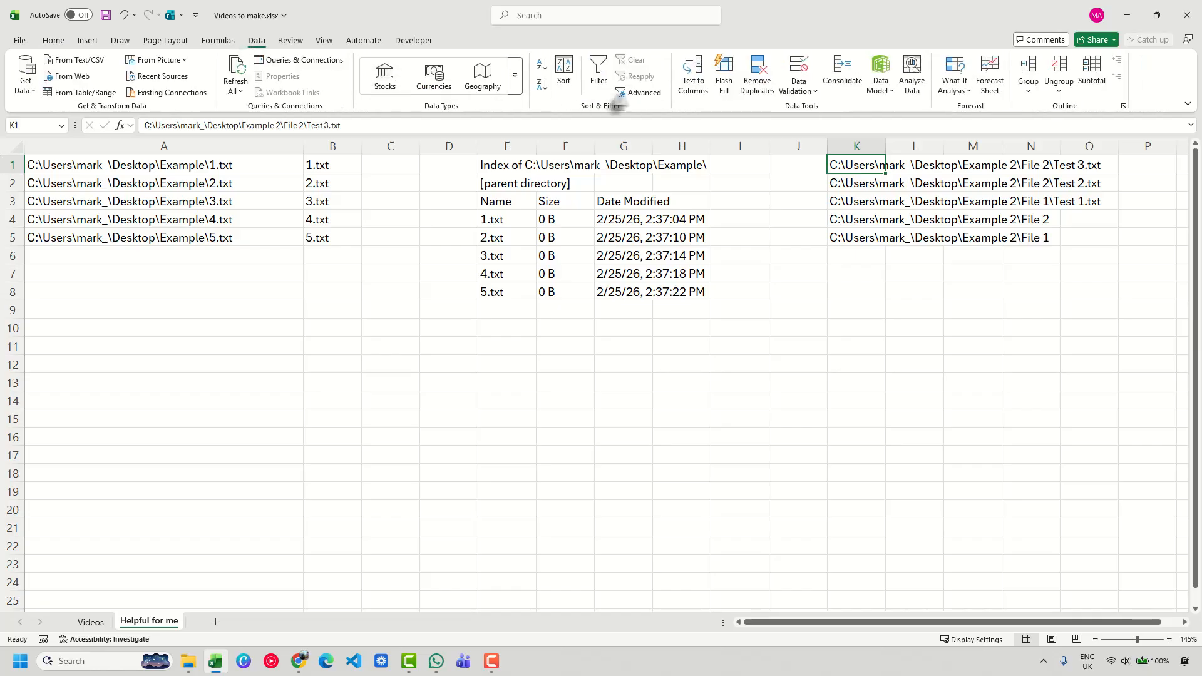
pyautogui.click(545, 71)
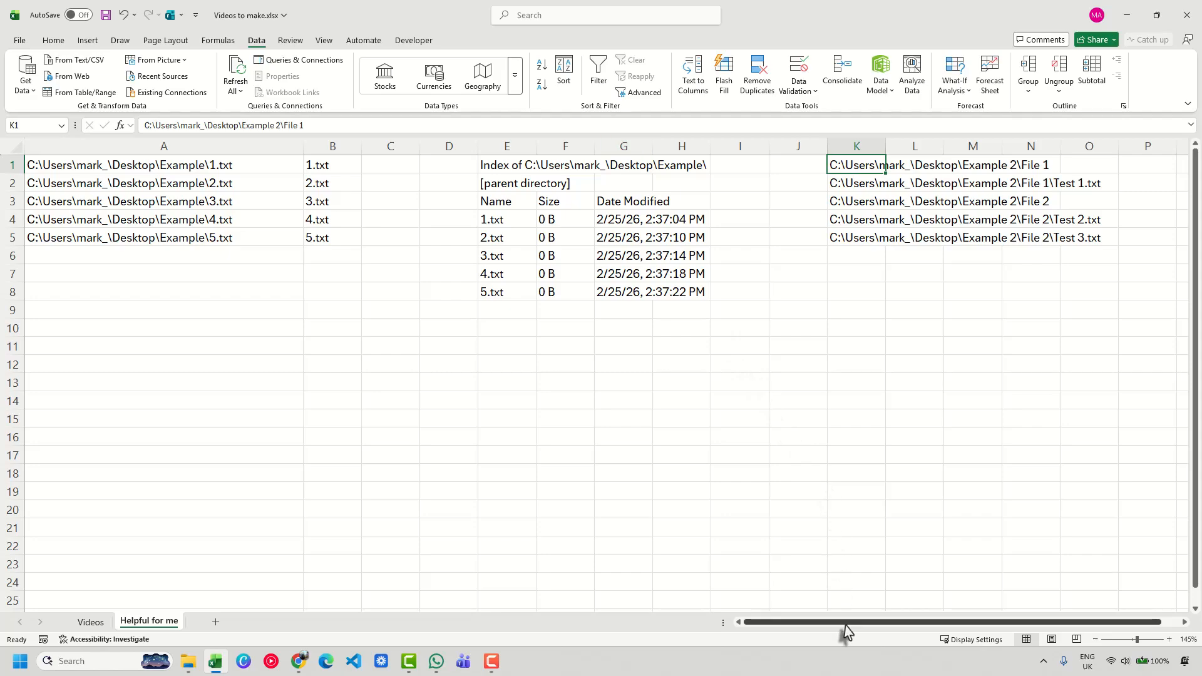
# - Examine the sorted paths in K1 to K3 to see how each folder relates to its files
pyautogui.moveTo(840, 632); pyautogui.dragTo(927, 643)
pyautogui.click(914, 383)
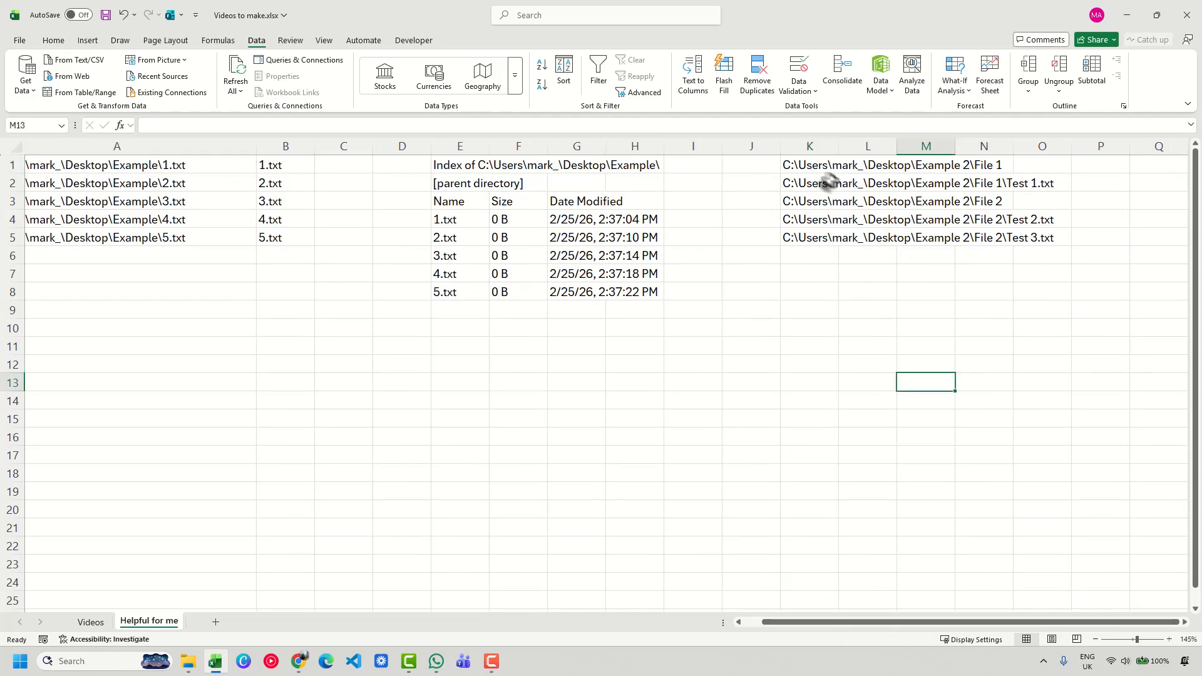
pyautogui.moveTo(805, 170); pyautogui.dragTo(984, 163)
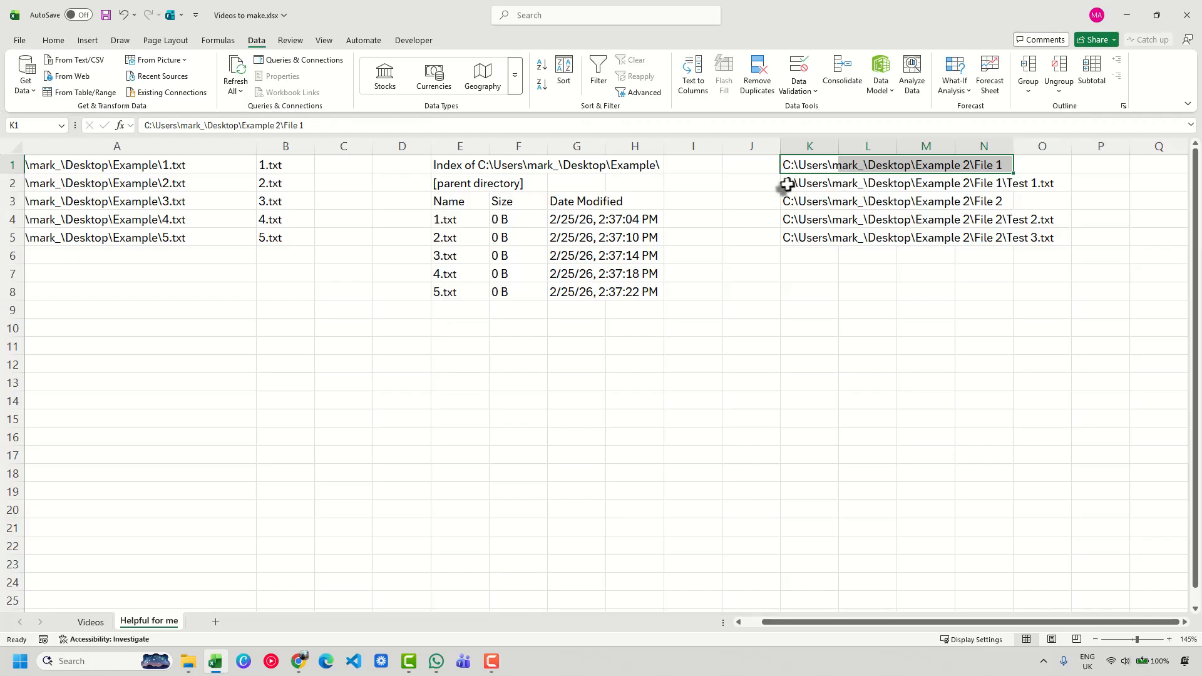
pyautogui.moveTo(786, 184); pyautogui.dragTo(1052, 182)
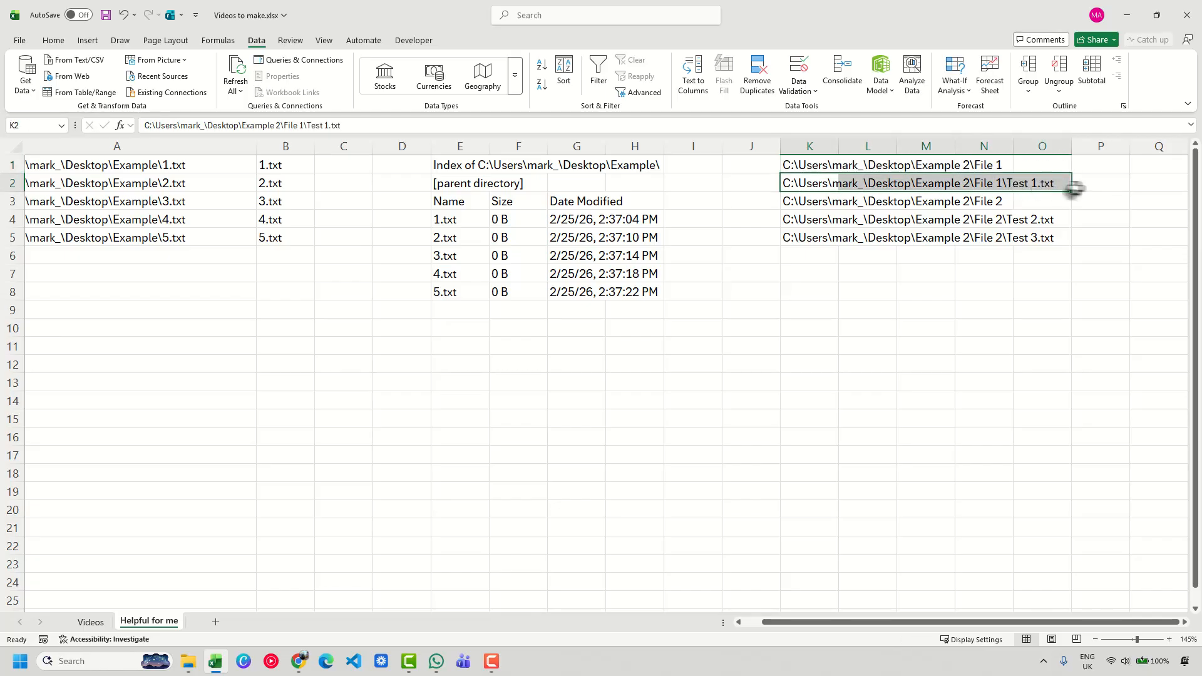
pyautogui.moveTo(814, 202); pyautogui.dragTo(986, 204)
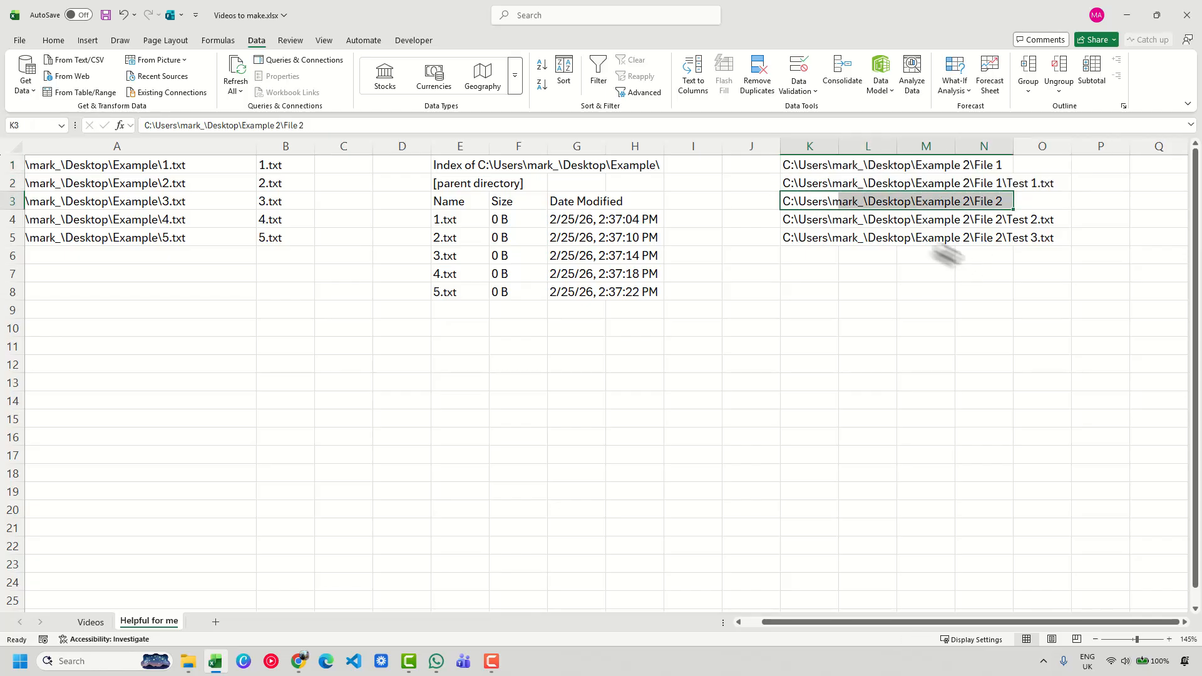
pyautogui.click(928, 327)
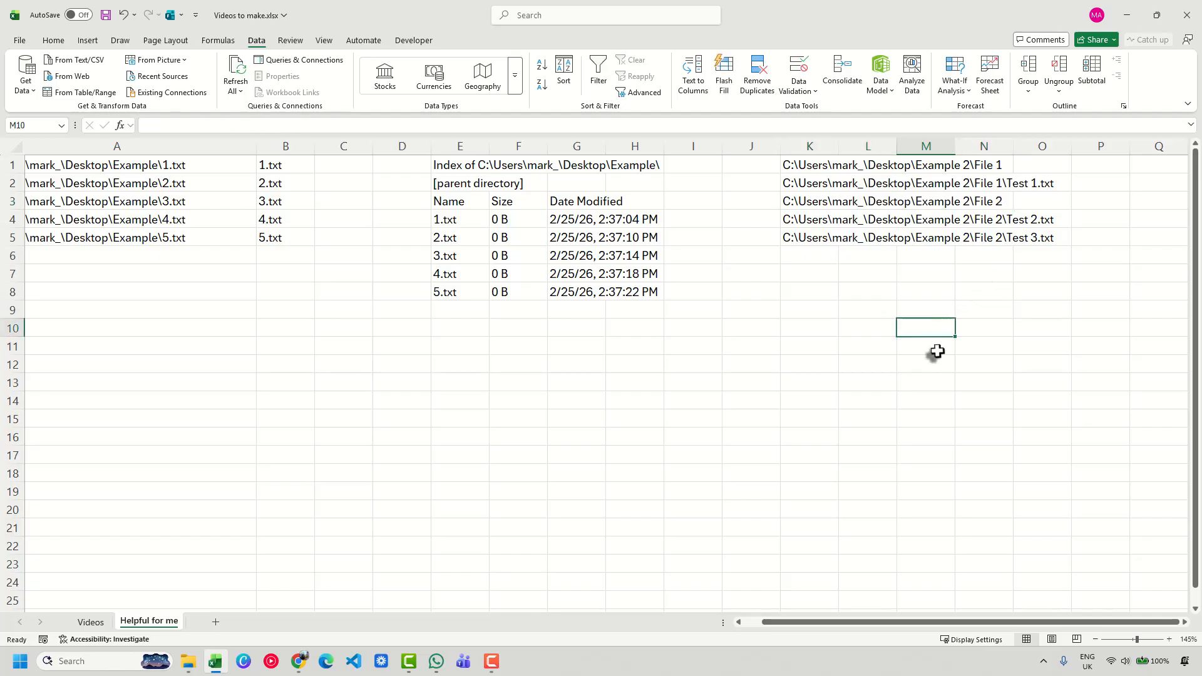